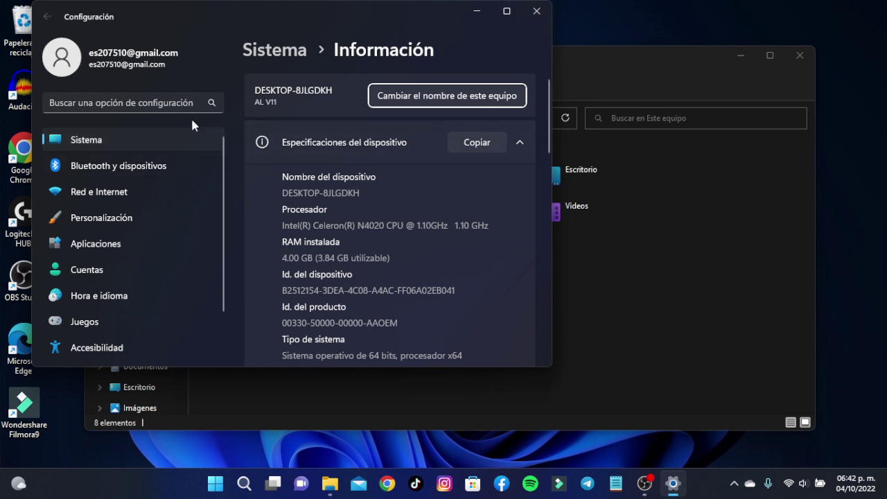
Step: Clear the desktop by closing the system information window and minimizing the File Explorer window
left_click(536, 11)
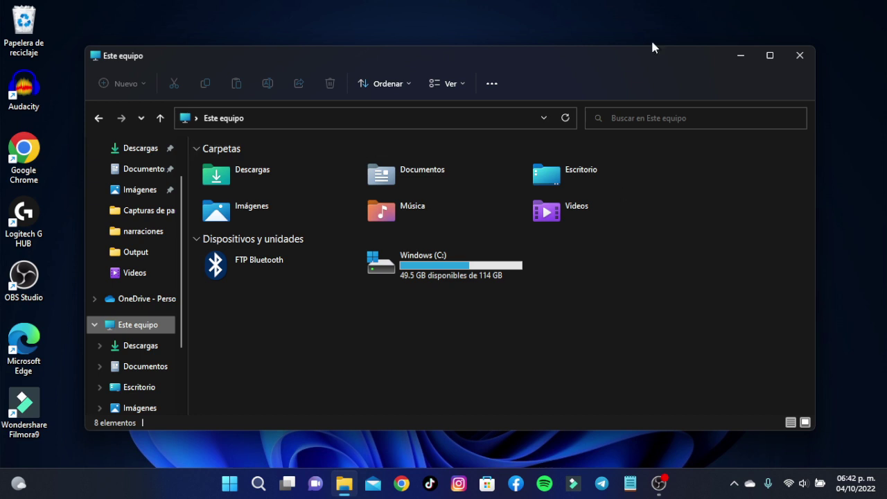
left_click(741, 57)
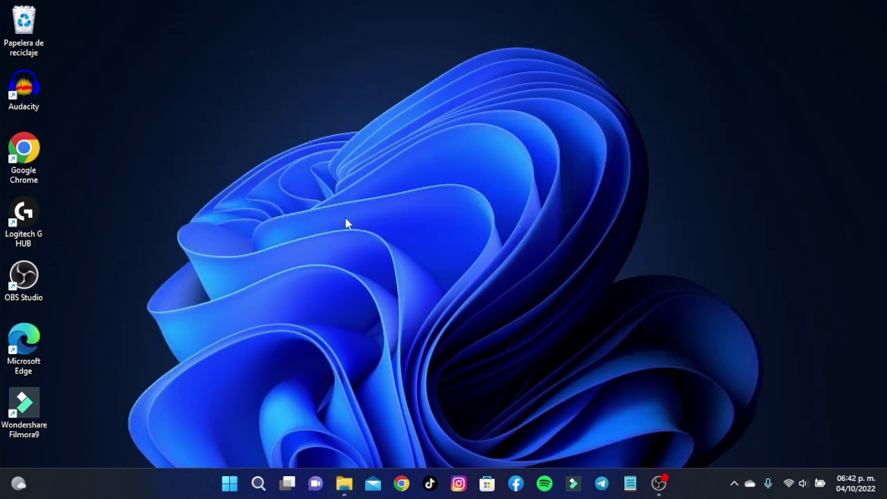
Step: Switch to OBS Studio to look at the running recording and its audio levels, and minimize it again
left_click(659, 483)
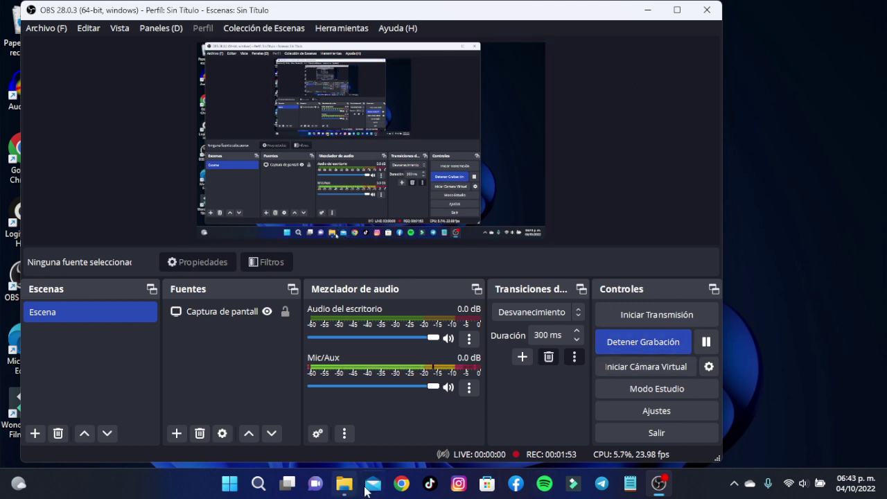
mouse_move(658, 484)
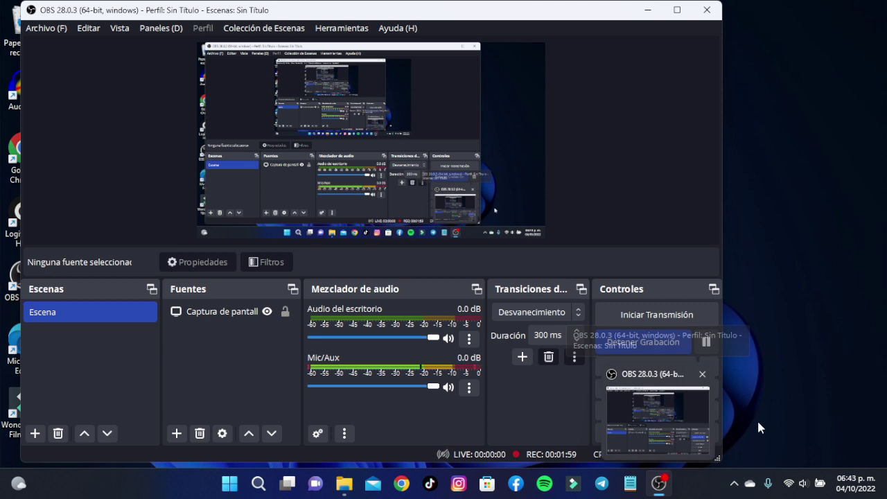
left_click(661, 487)
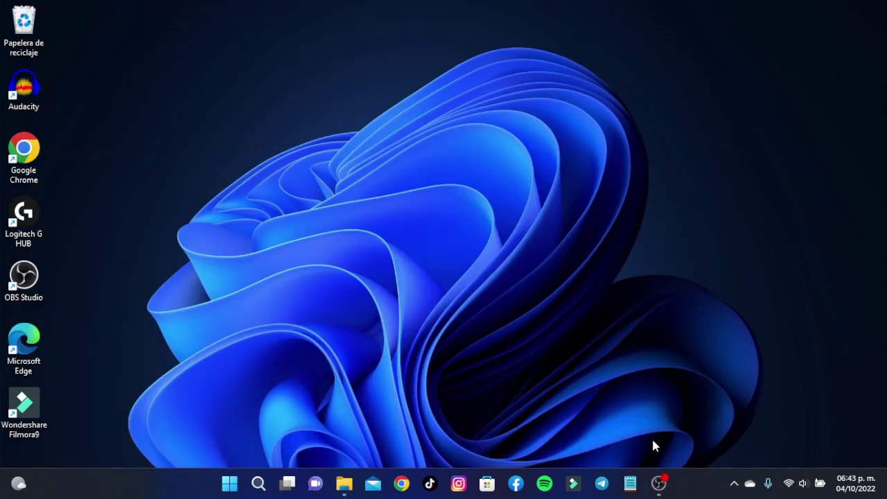
left_click(656, 489)
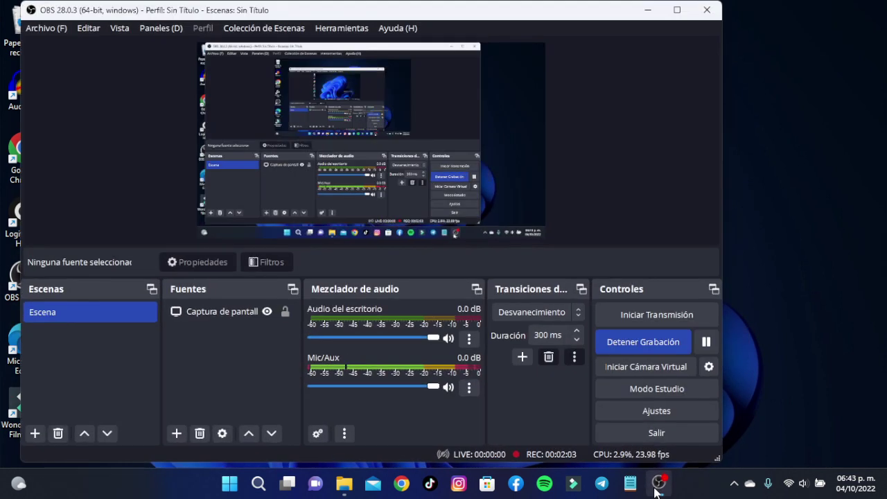
left_click(655, 490)
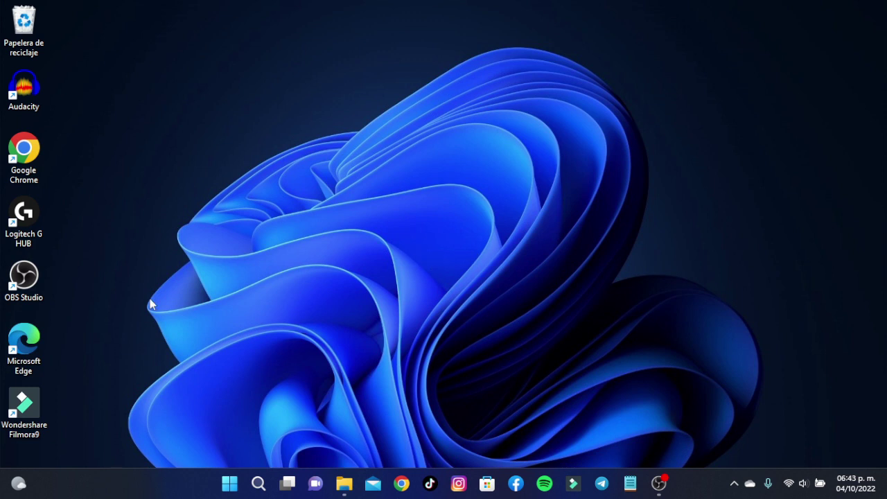
Step: Launch Word to test how it opens, and close it together with its Microsoft 365 purchase offer
left_click(236, 473)
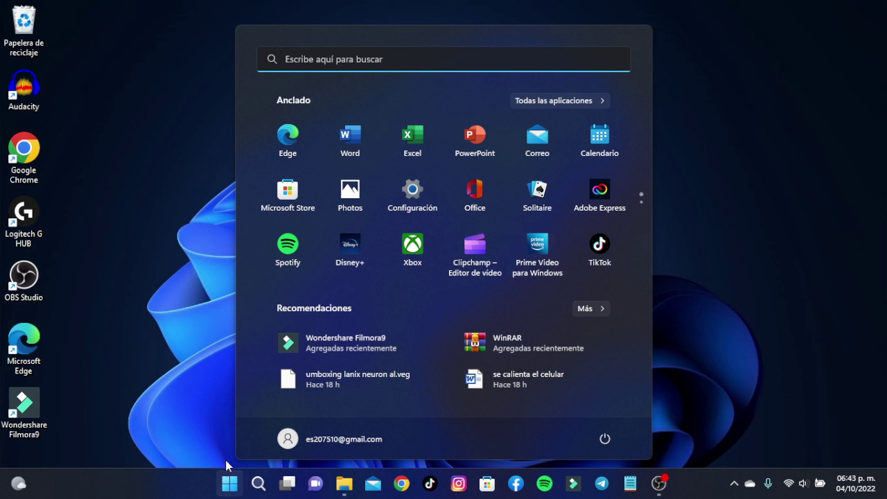
left_click(354, 137)
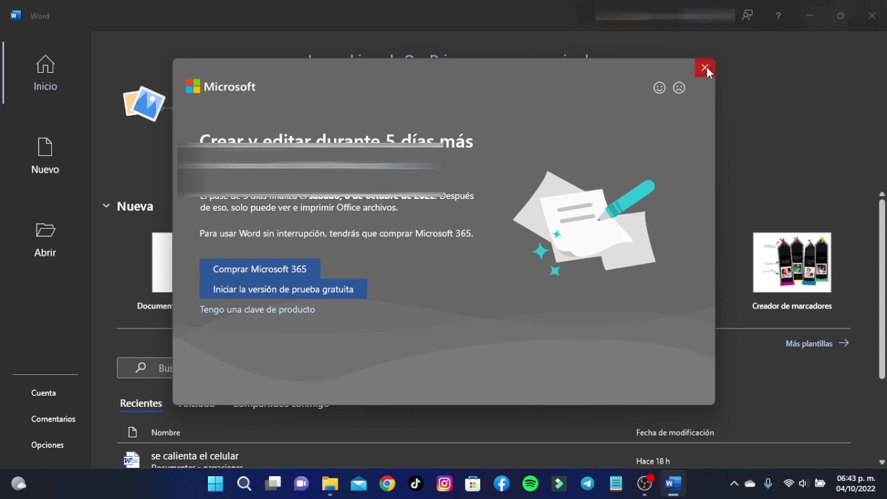
left_click(705, 67)
left_click(872, 16)
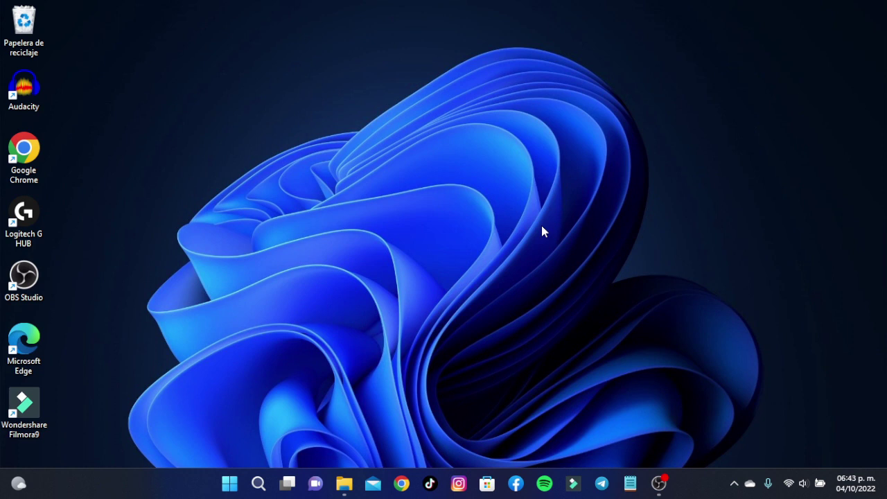
Step: Switch to OBS Studio and look up the automatic configuration wizard among its tools
left_click(659, 483)
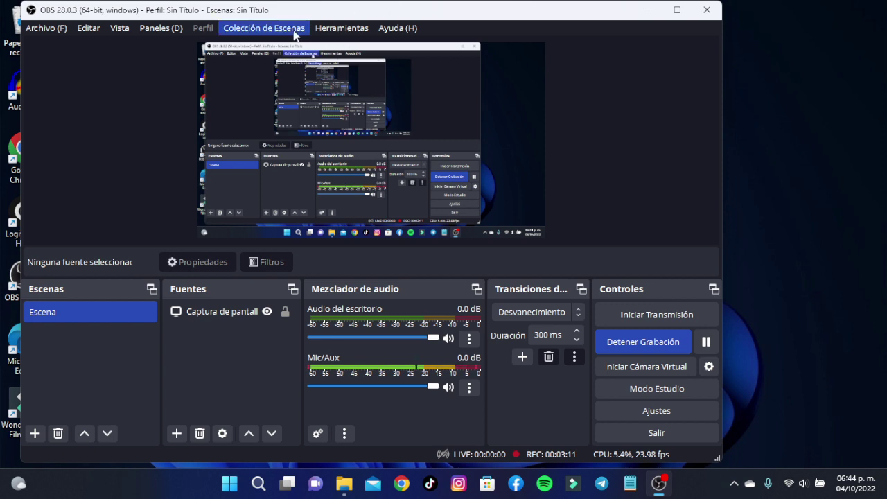
left_click(348, 29)
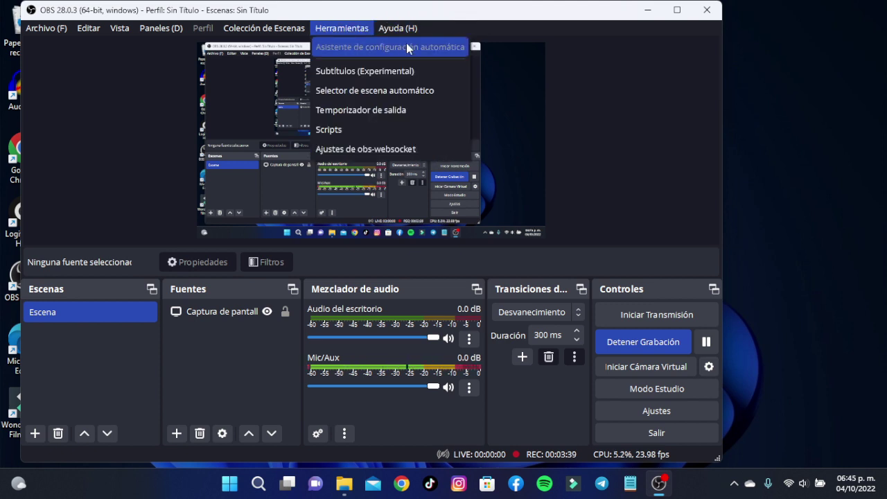
left_click(555, 22)
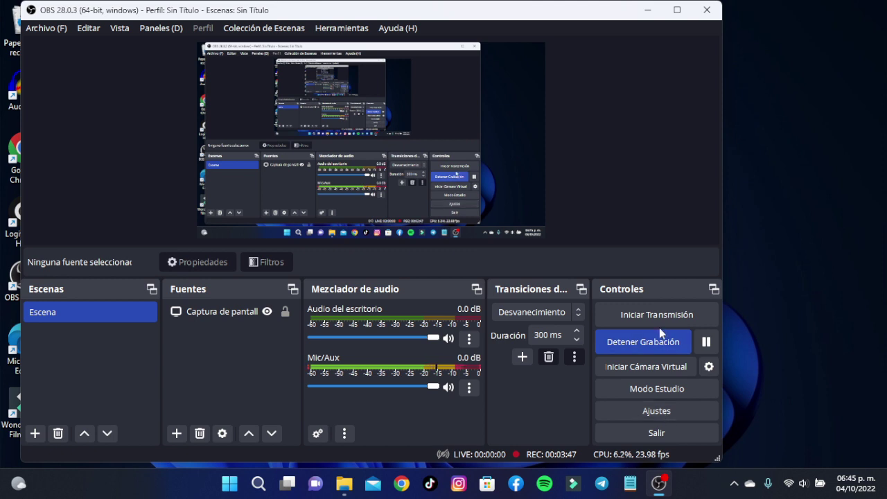
Step: Review the video resolution and FPS in the OBS settings, and minimize OBS Studio
left_click(658, 412)
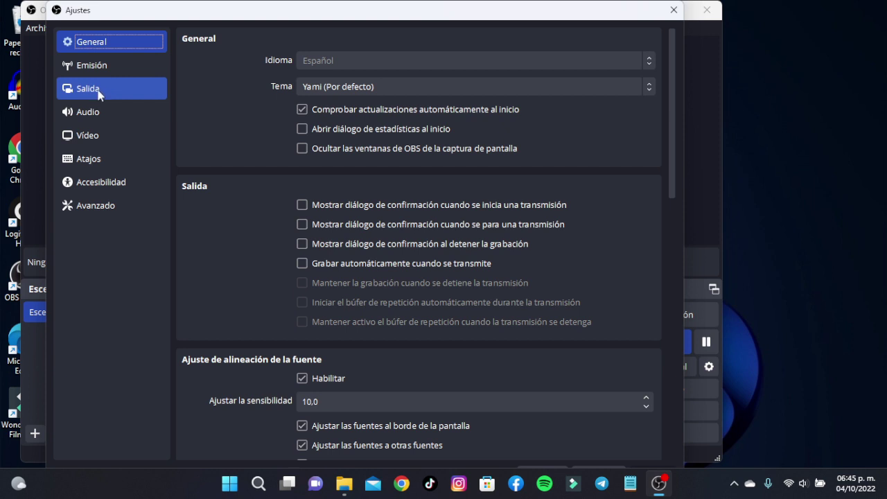
left_click(106, 141)
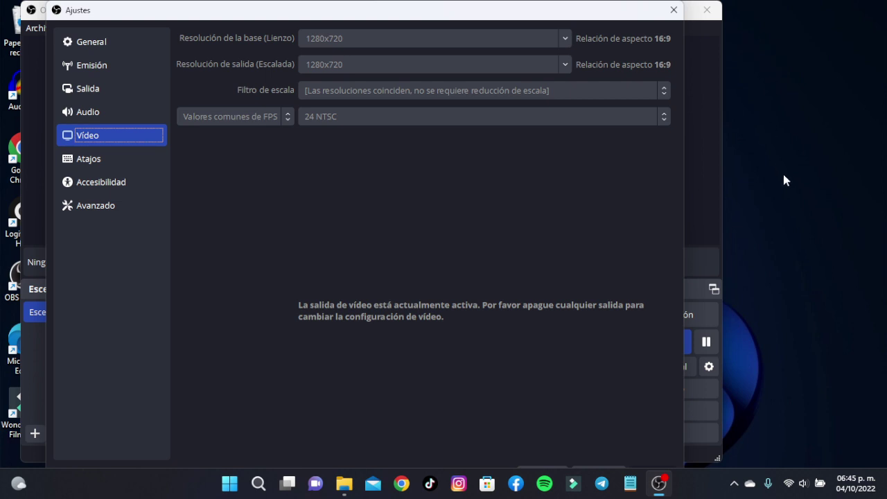
left_click(673, 9)
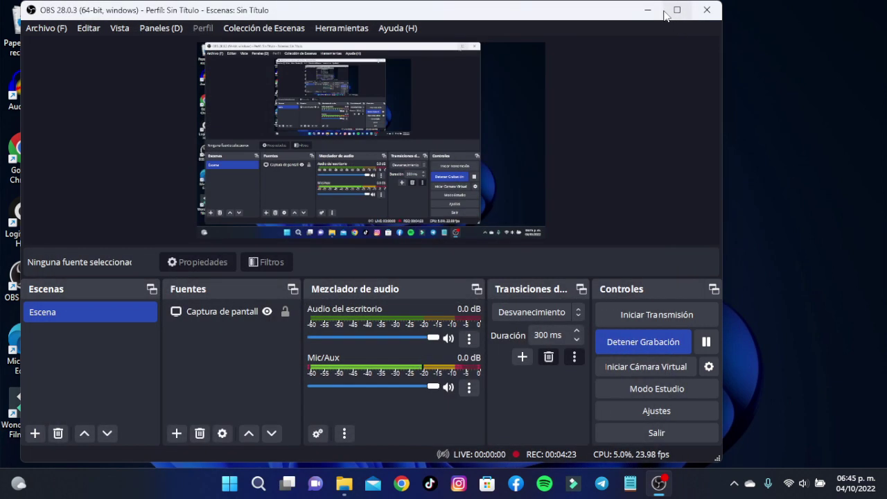
left_click(649, 11)
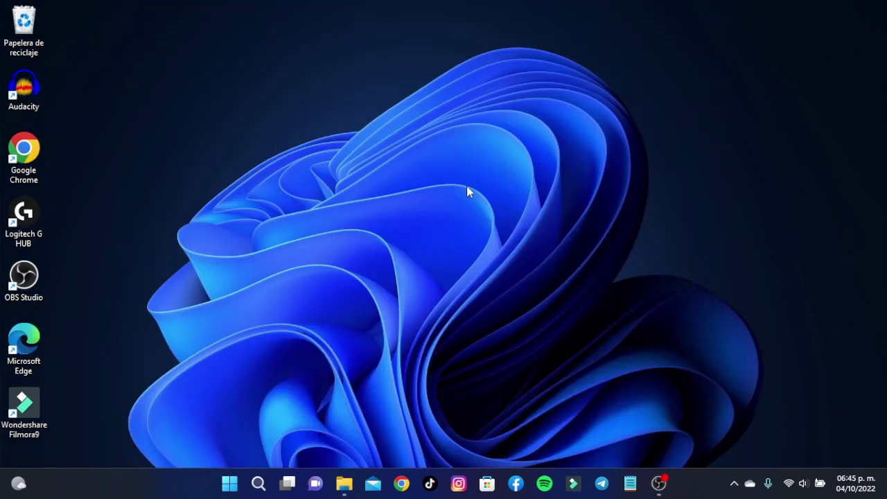
Step: Check the scale and screen resolution in the Windows display settings, and close them
right_click(457, 220)
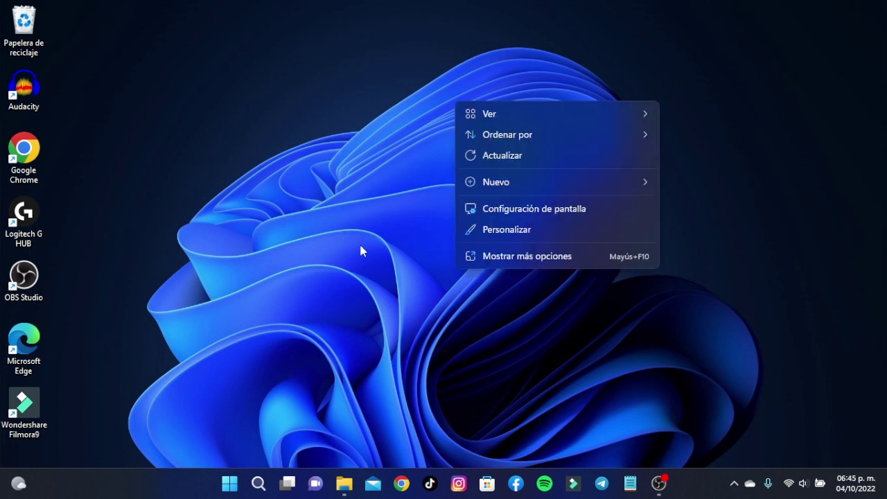
left_click(514, 210)
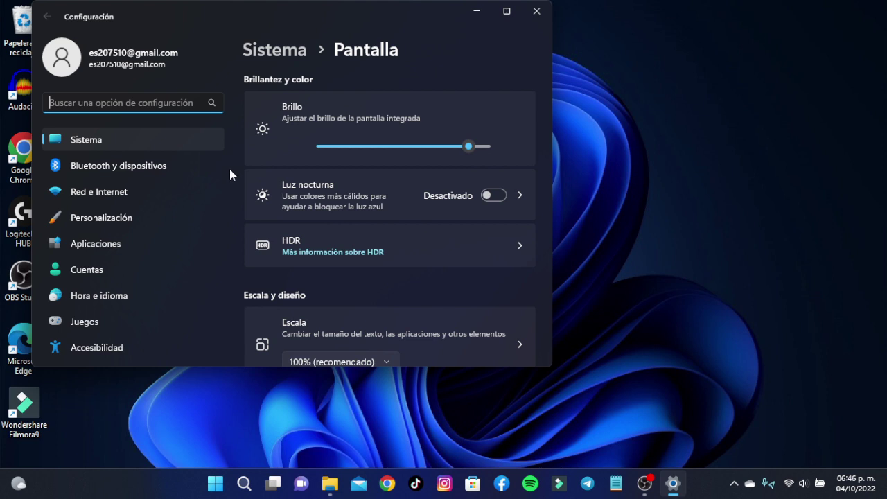
scroll(254, 246, "down", 3)
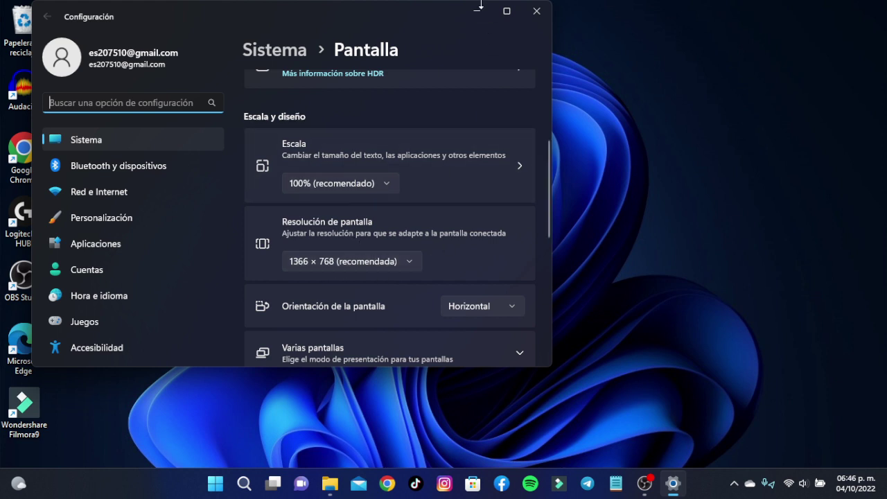
left_click(537, 10)
Step: Return to OBS Studio and point out the automatic configuration wizard without running it
left_click(658, 483)
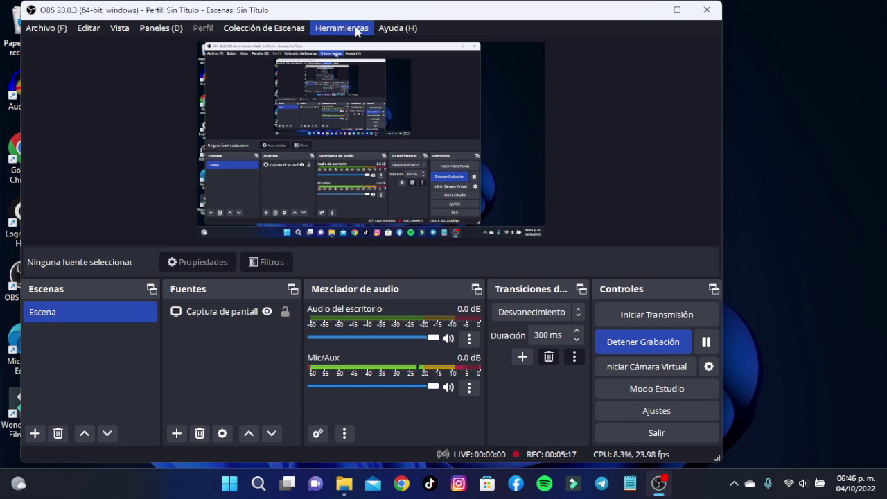
left_click(359, 29)
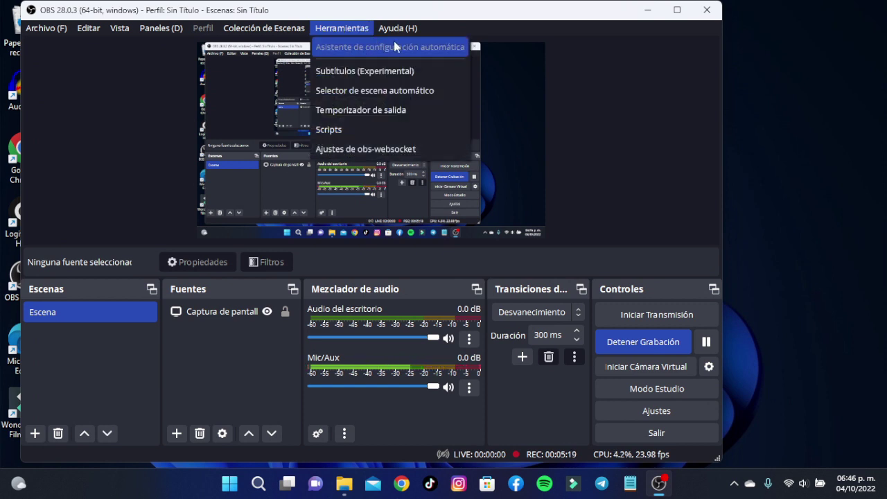
left_click(457, 23)
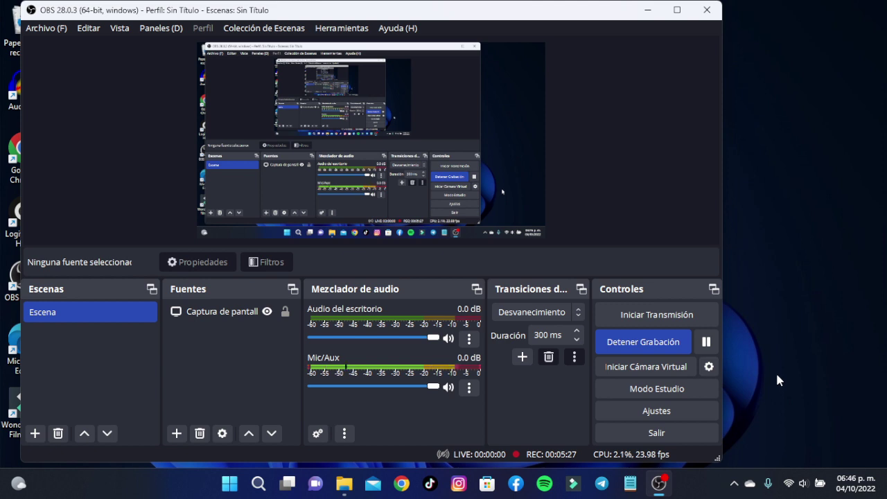
Step: Compare the base and output resolutions in the OBS video settings with the screen resolution in the Windows display settings
left_click(665, 411)
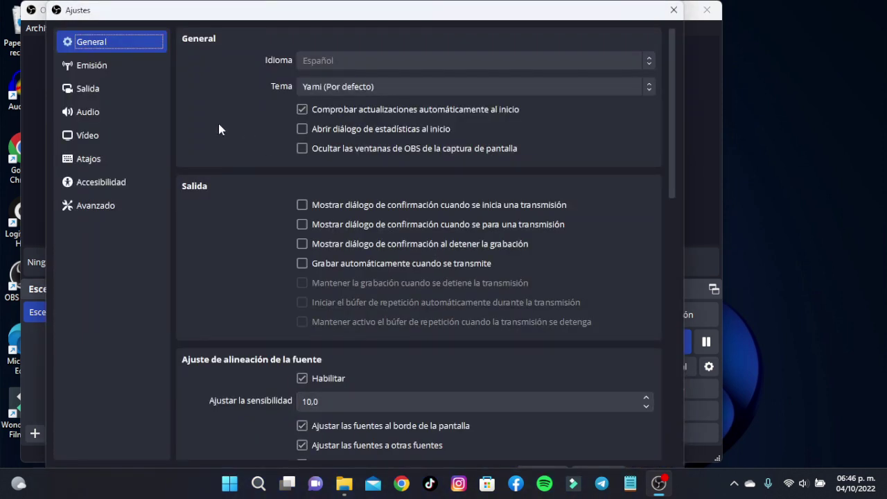
left_click(99, 135)
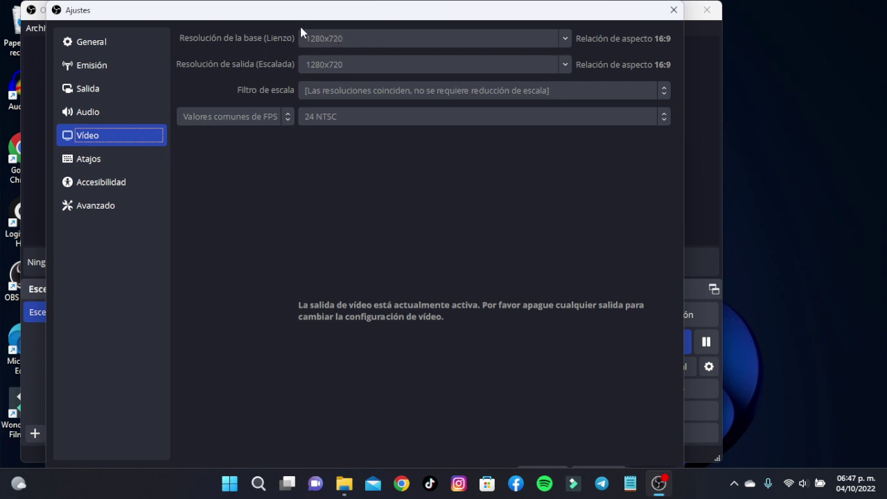
right_click(763, 126)
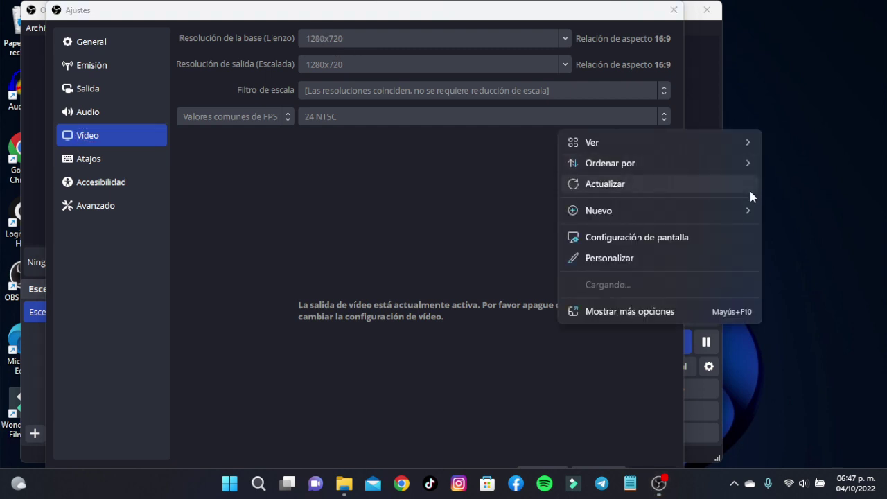
left_click(637, 238)
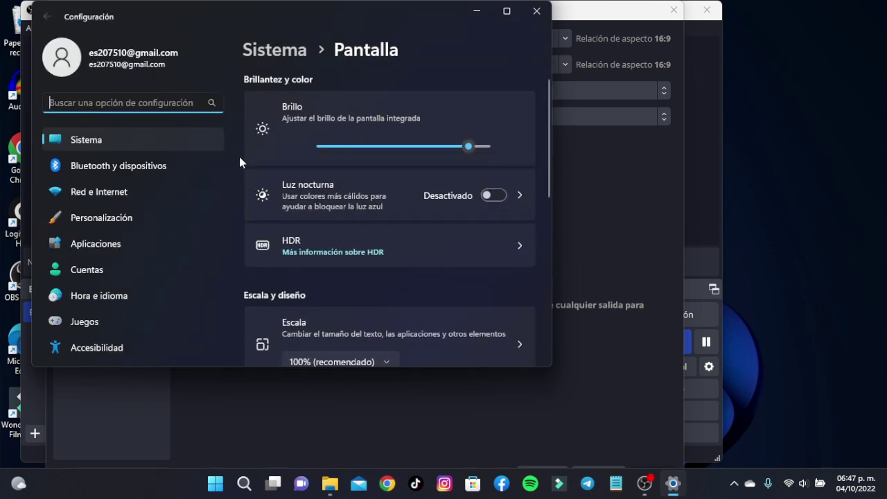
scroll(335, 315, "down", 3)
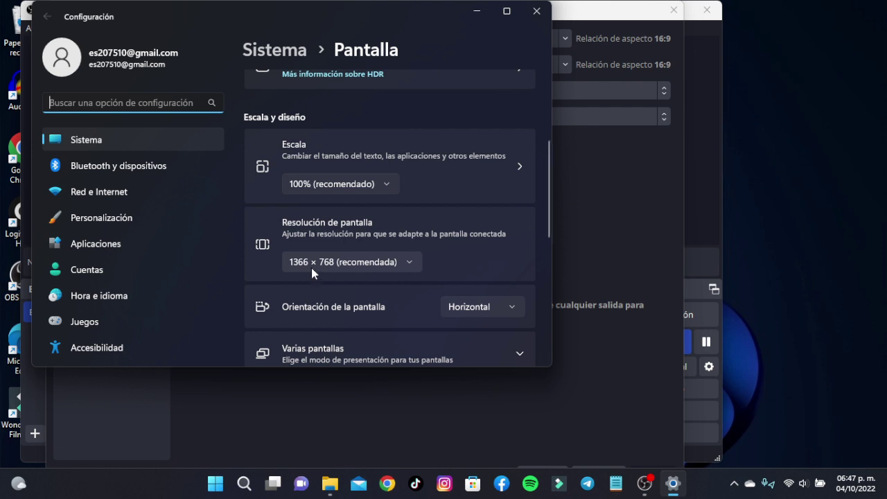
left_click(574, 13)
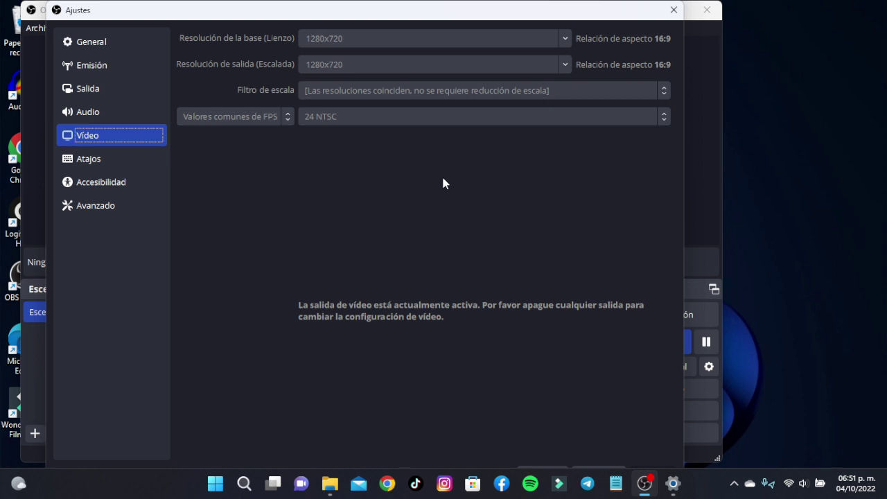
Step: Open the Instagram app and browse the home feed to check how smoothly it scrolls
left_click(444, 485)
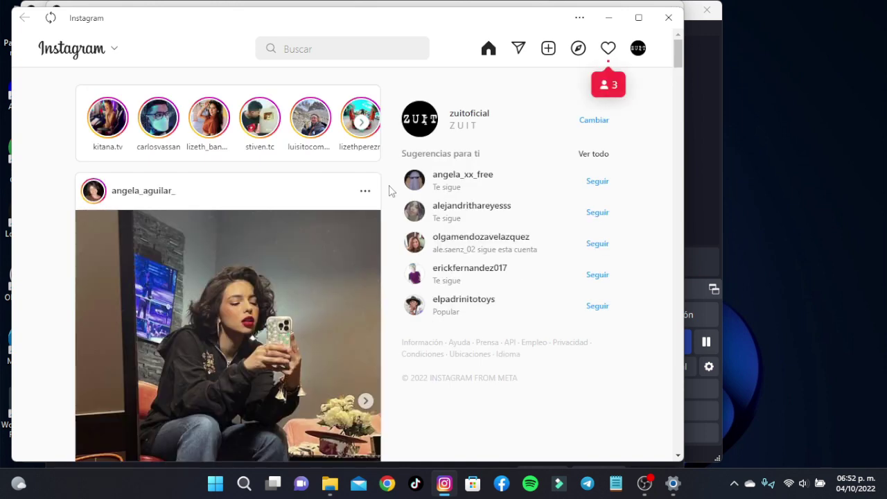
scroll(390, 191, "down", 3)
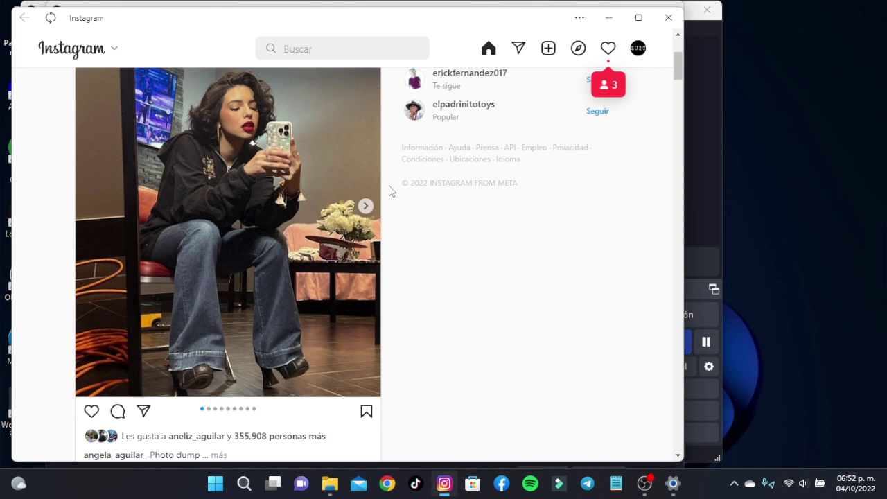
scroll(390, 191, "down", 5)
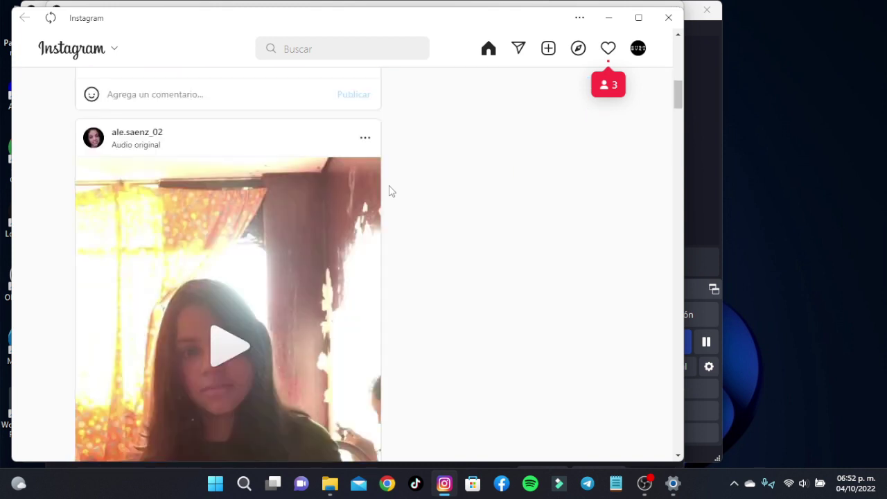
scroll(391, 192, "down", 1)
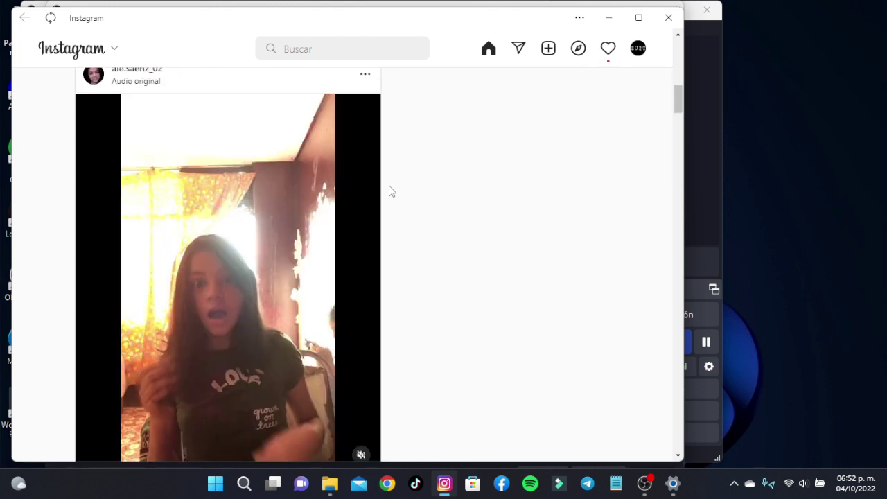
scroll(390, 191, "up", 9)
scroll(391, 191, "up", 2)
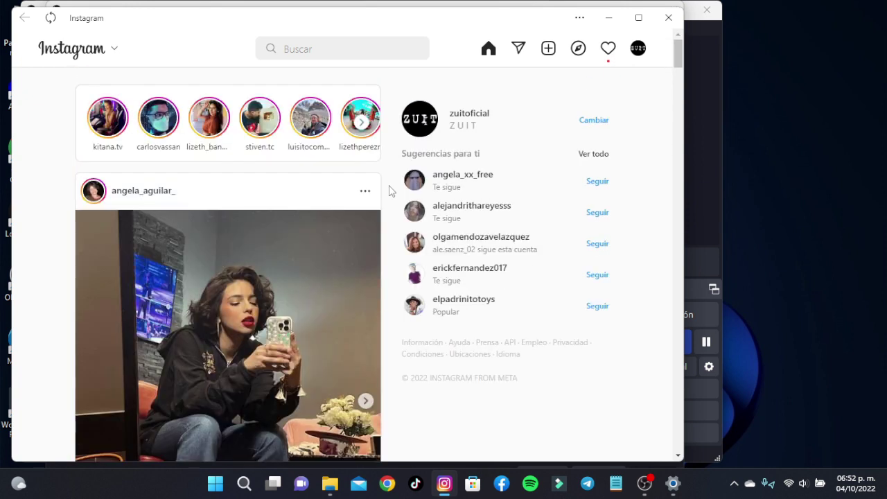
scroll(390, 192, "down", 10)
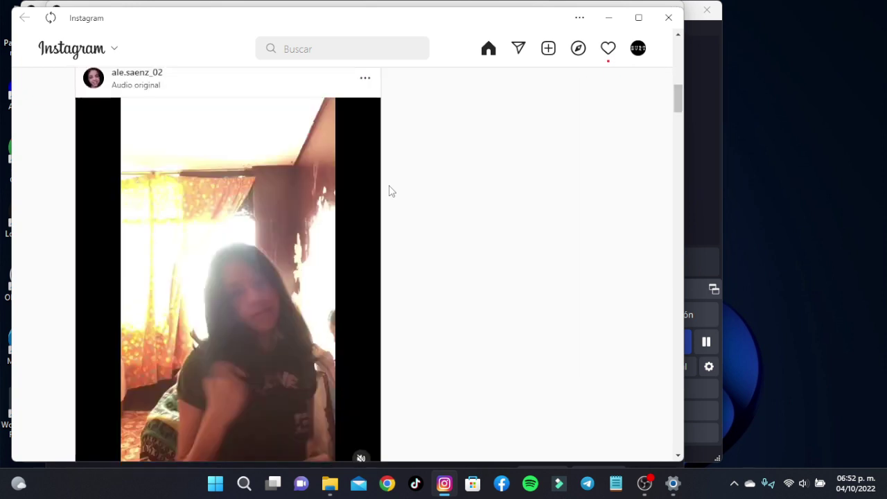
Step: Check how a video post plays while scrolling the Instagram feed, and close Instagram
scroll(390, 191, "down", 1)
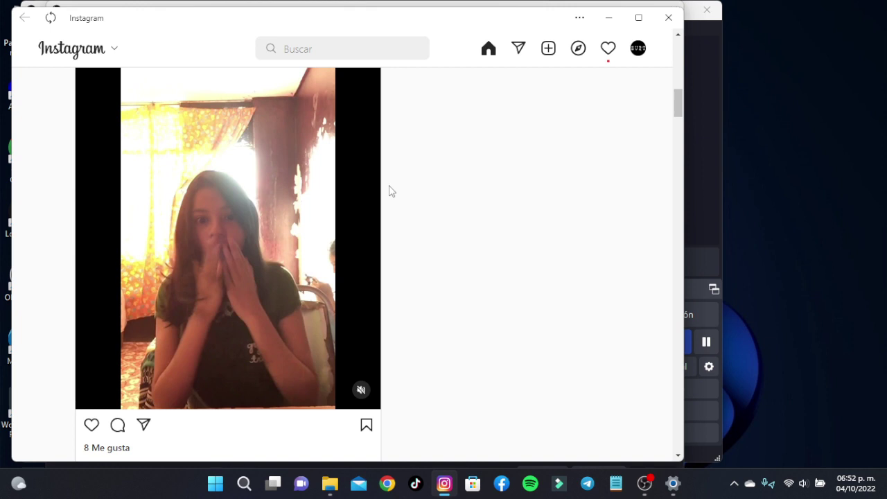
scroll(390, 191, "up", 1)
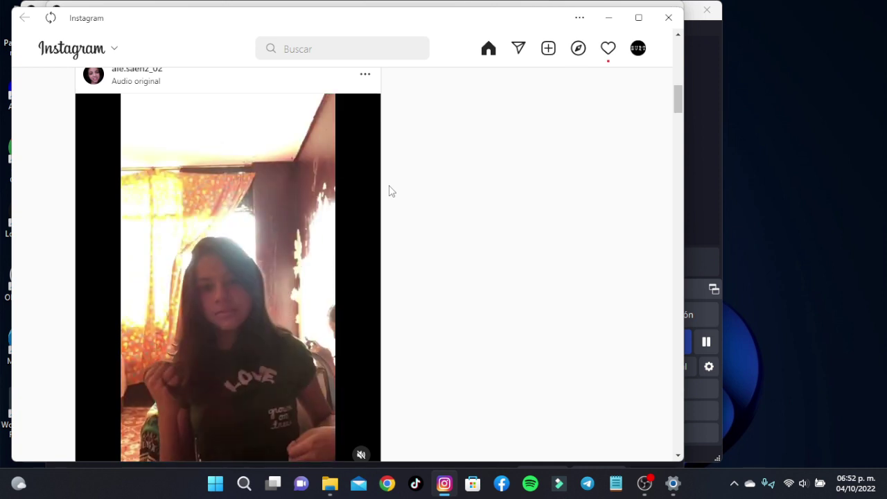
left_click(669, 18)
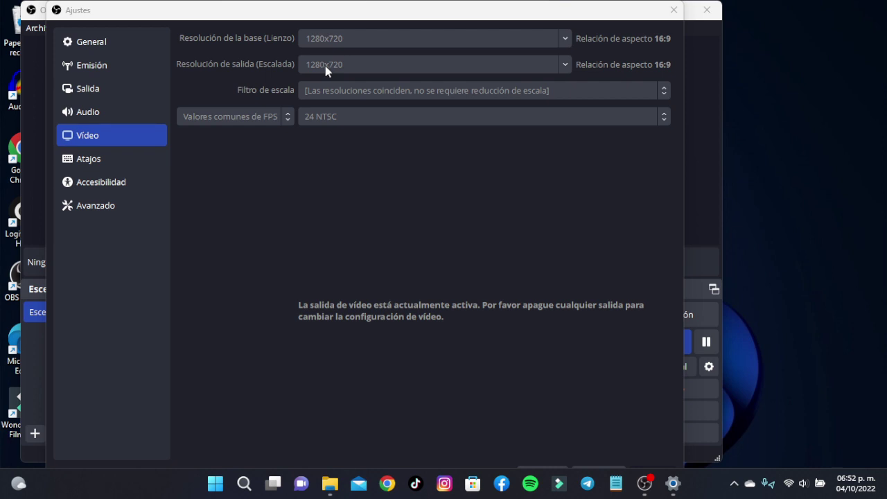
Step: Check the laptop's processor and installed RAM in the properties of Este equipo, and put the system and file windows away
left_click(330, 483)
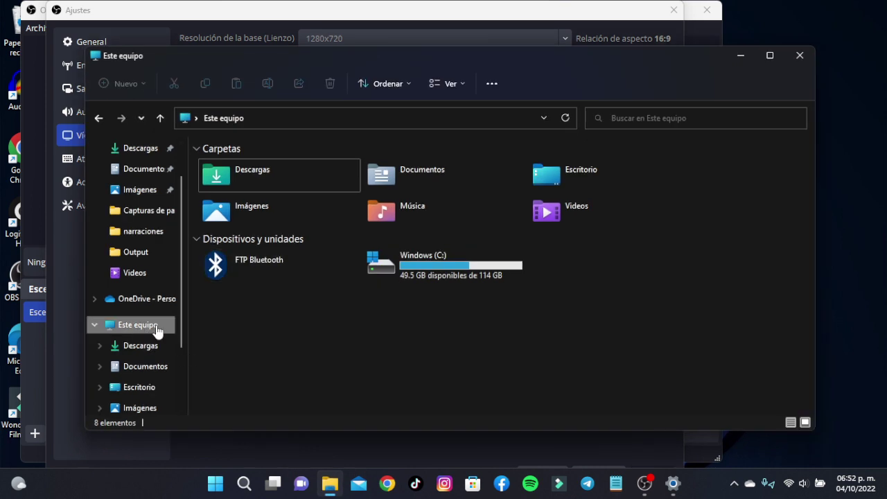
right_click(152, 329)
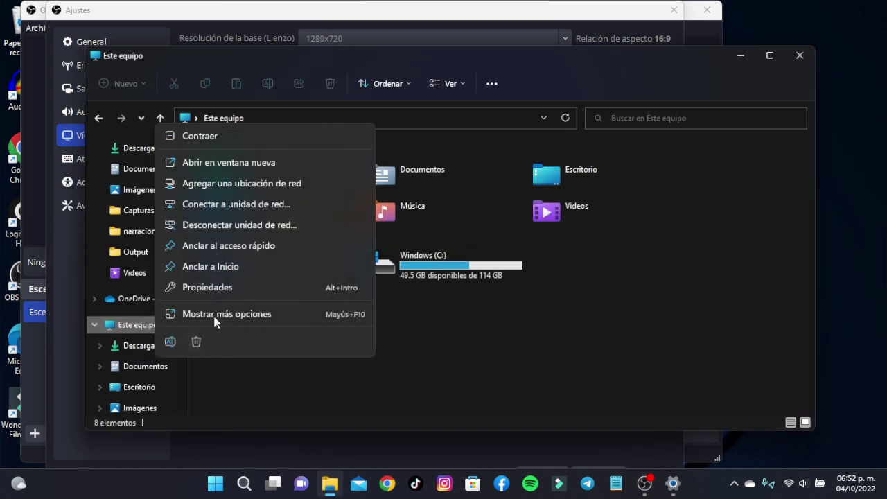
left_click(217, 289)
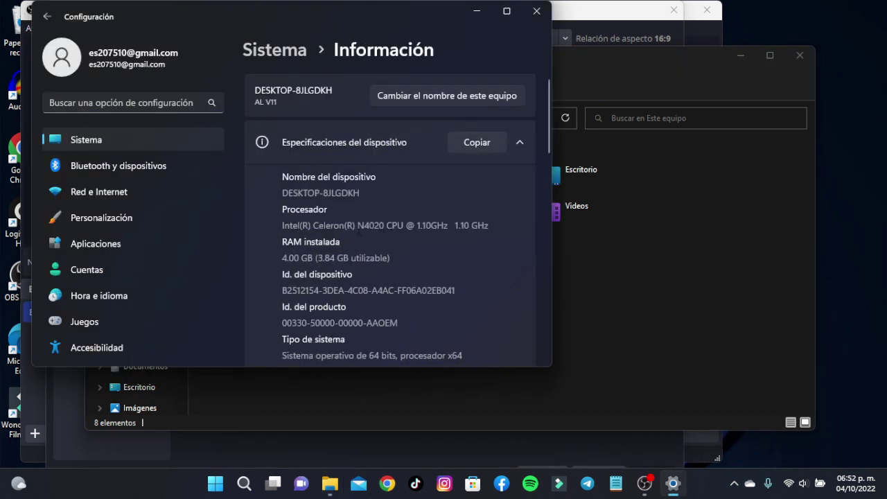
left_click(537, 11)
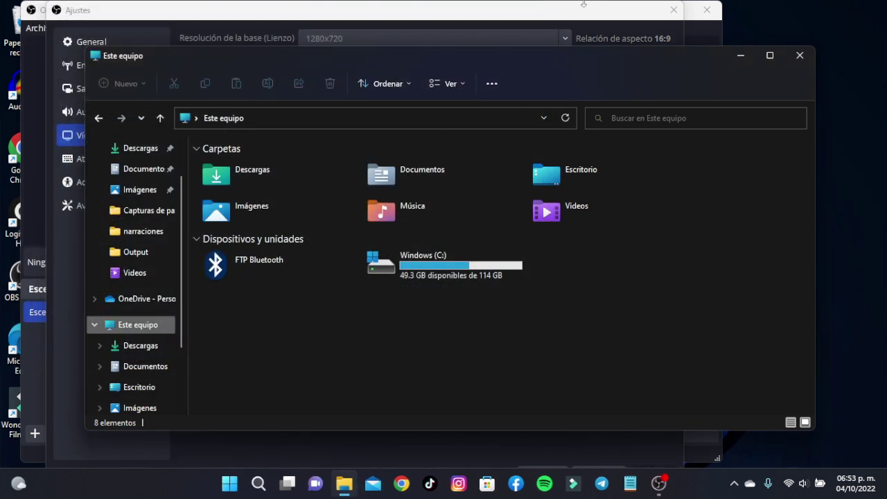
left_click(740, 56)
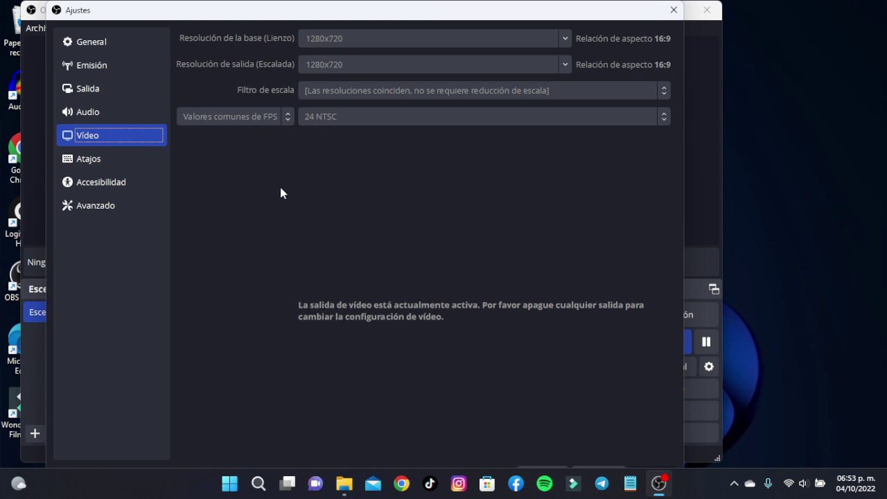
Step: Review the streaming and recording output settings in OBS, including the recording format, and close the settings
left_click(101, 91)
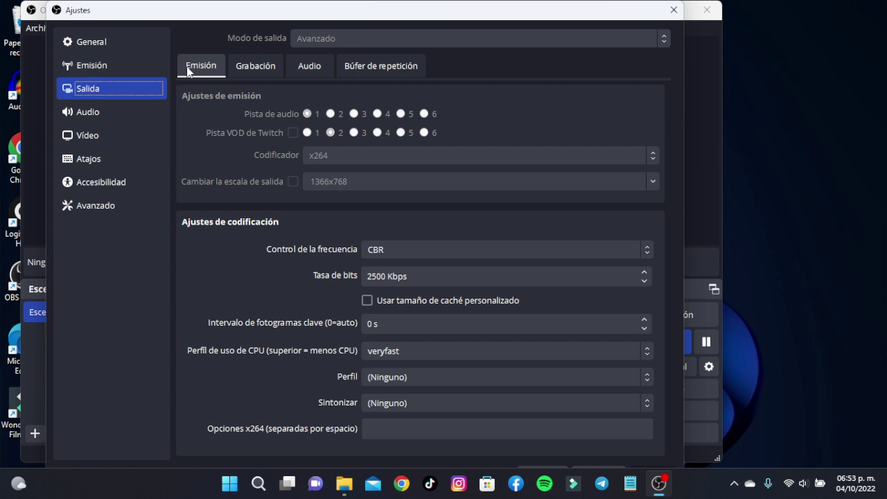
left_click(251, 70)
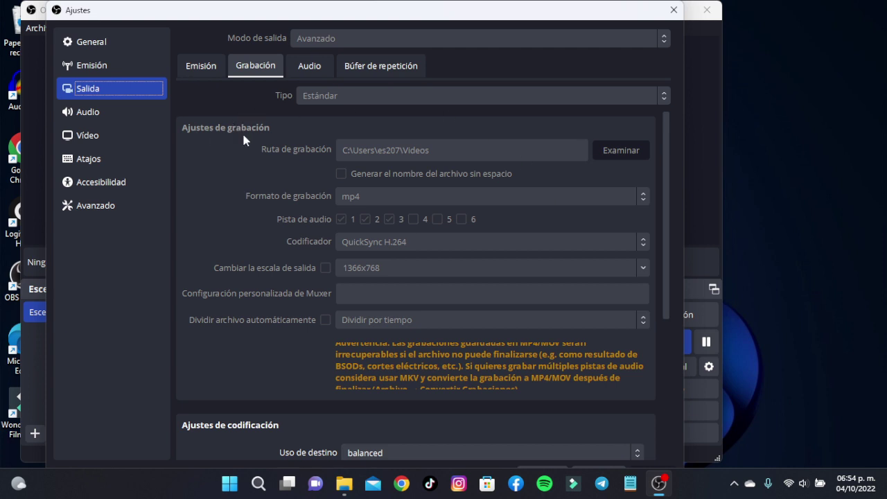
scroll(296, 139, "down", 1)
scroll(302, 162, "up", 1)
left_click(641, 201)
left_click(673, 10)
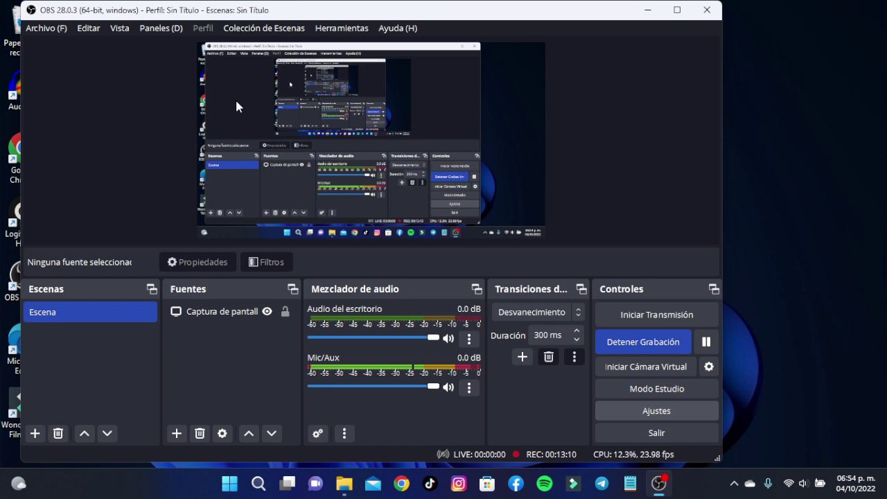
Step: Reopen the OBS settings and examine the stream service, the streaming output and the recording path, format and encoder
left_click(654, 410)
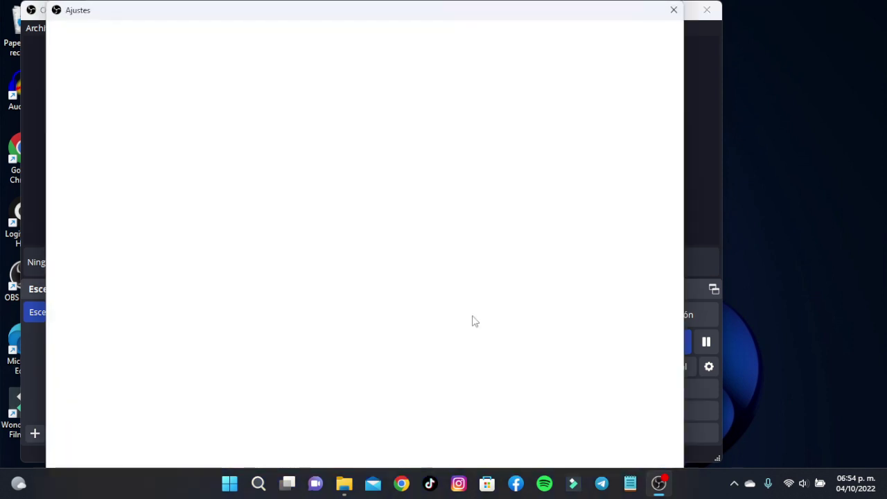
left_click(93, 67)
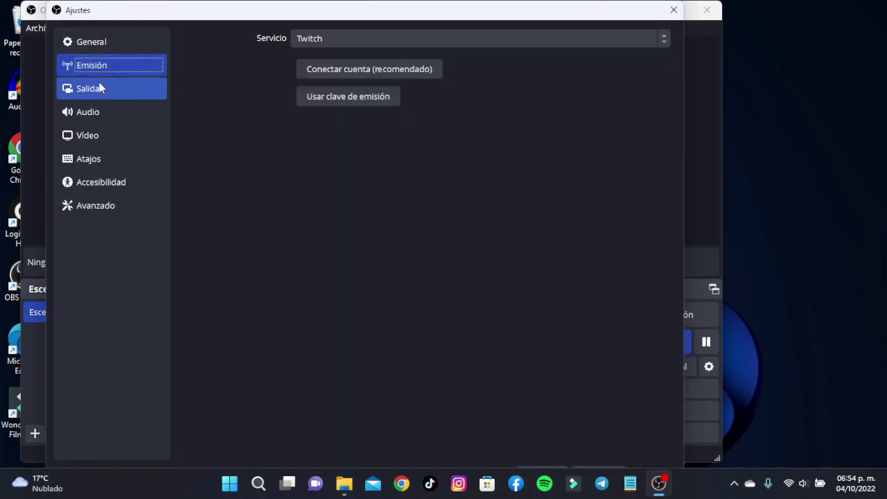
left_click(103, 88)
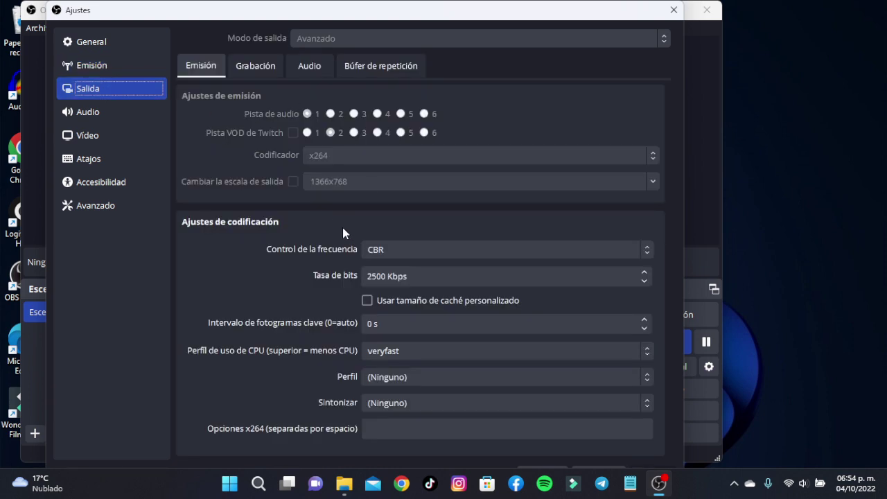
left_click(249, 66)
left_click(208, 68)
left_click(257, 58)
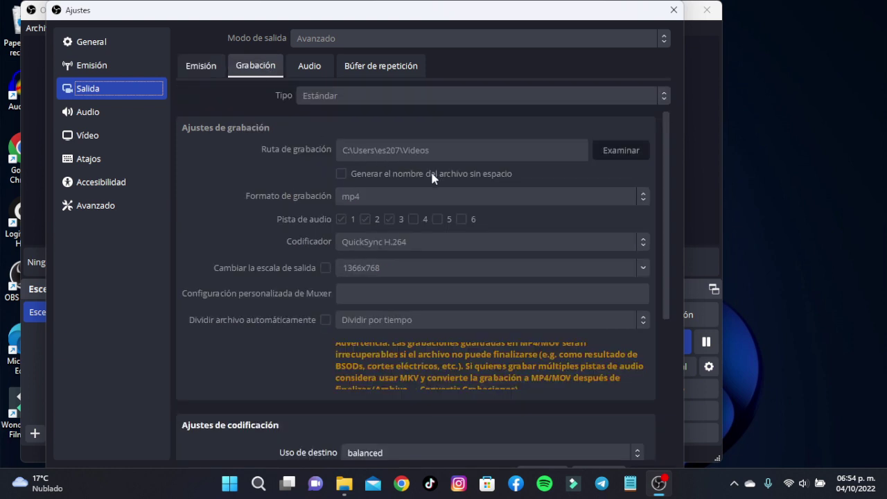
scroll(404, 206, "down", 1)
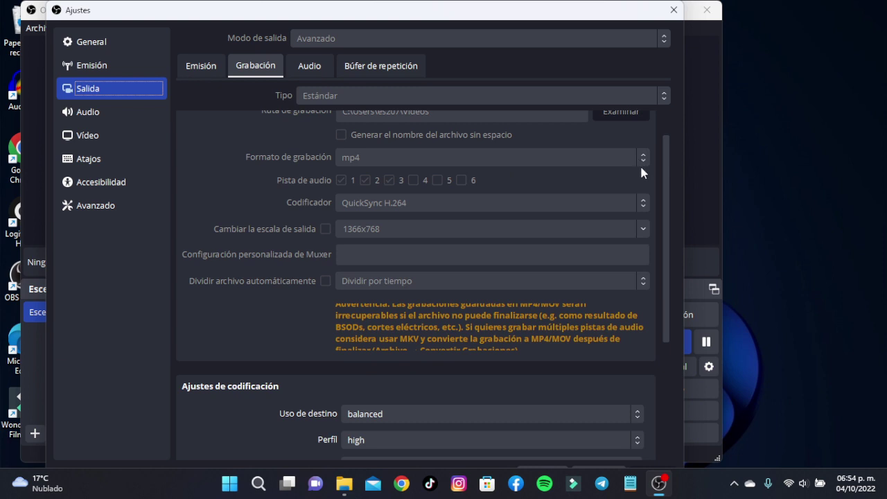
scroll(643, 175, "up", 1)
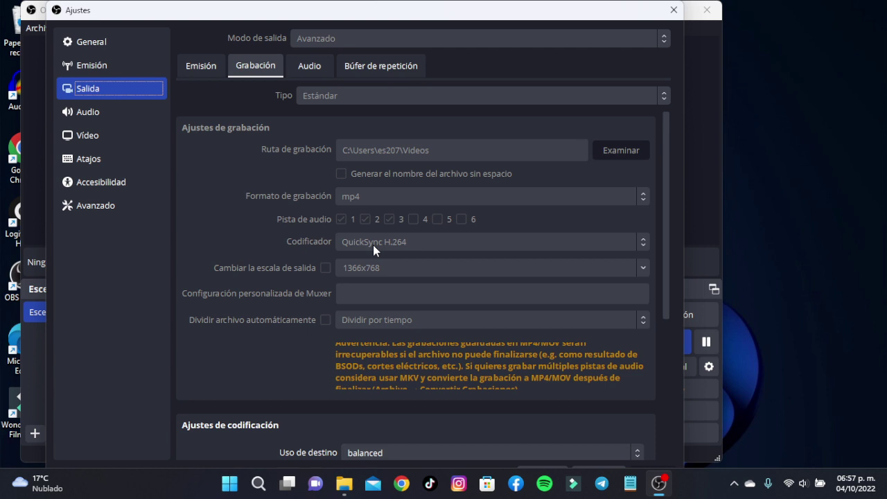
Step: Examine the CPU, memory and GPU load during recording in the Task Manager performance view, and close Task Manager
right_click(740, 220)
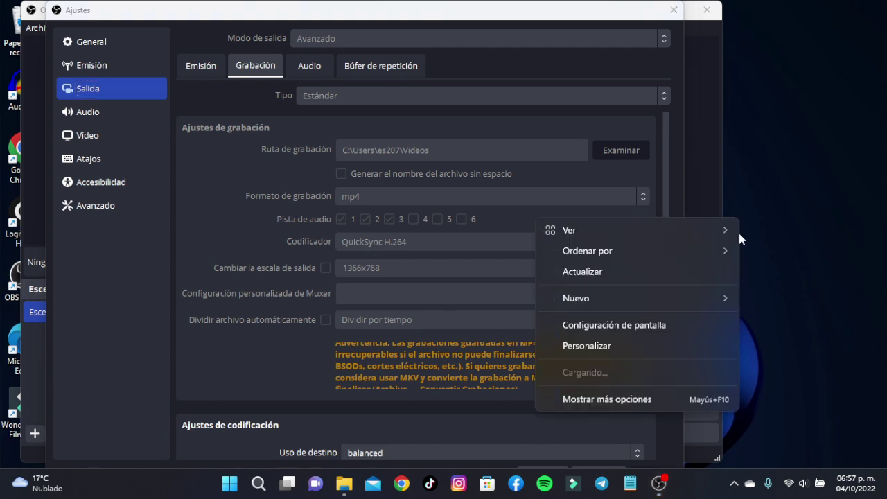
left_click(772, 253)
left_click(258, 484)
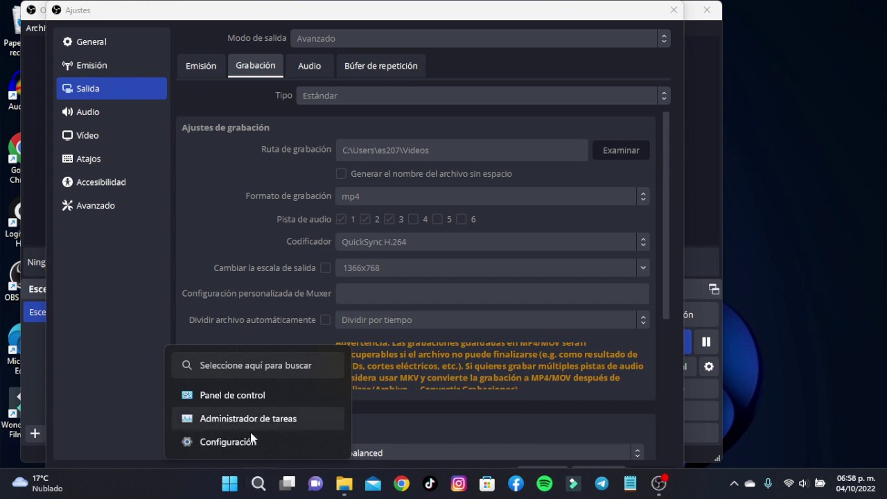
left_click(258, 419)
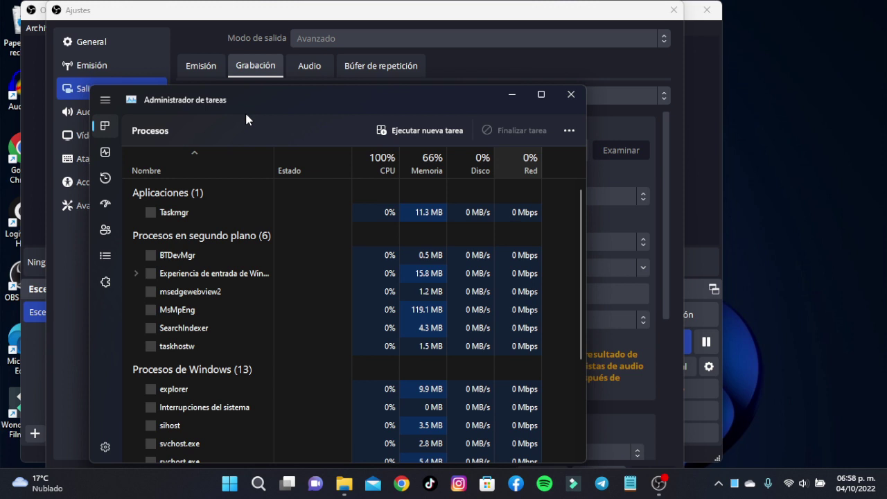
left_click(105, 152)
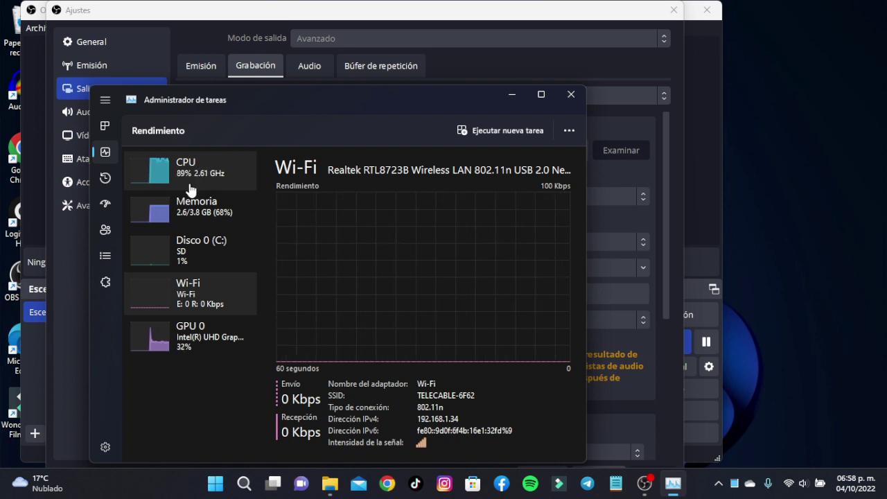
left_click(202, 344)
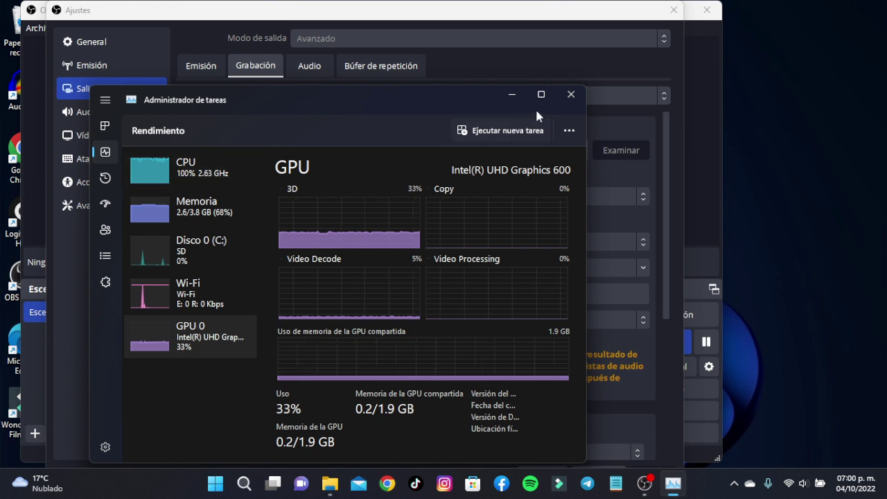
left_click(571, 94)
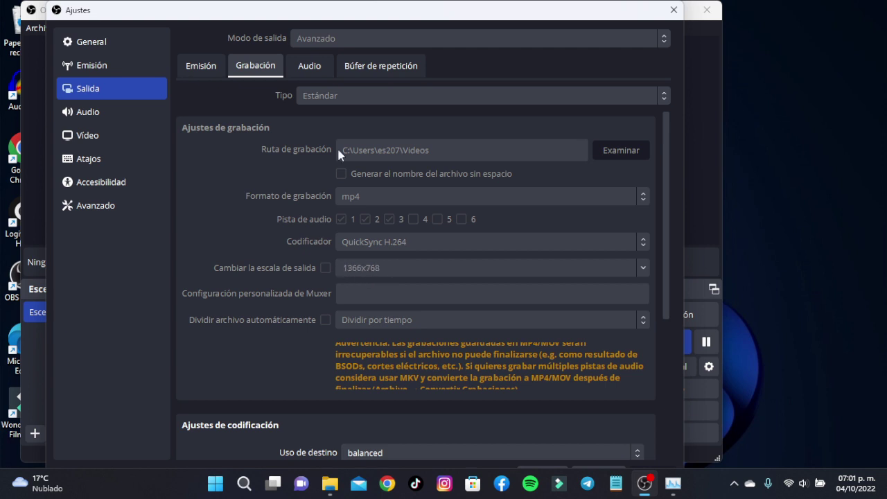
Step: Compare the OBS video resolutions with the recording output settings, and accept the settings dialog
left_click(106, 135)
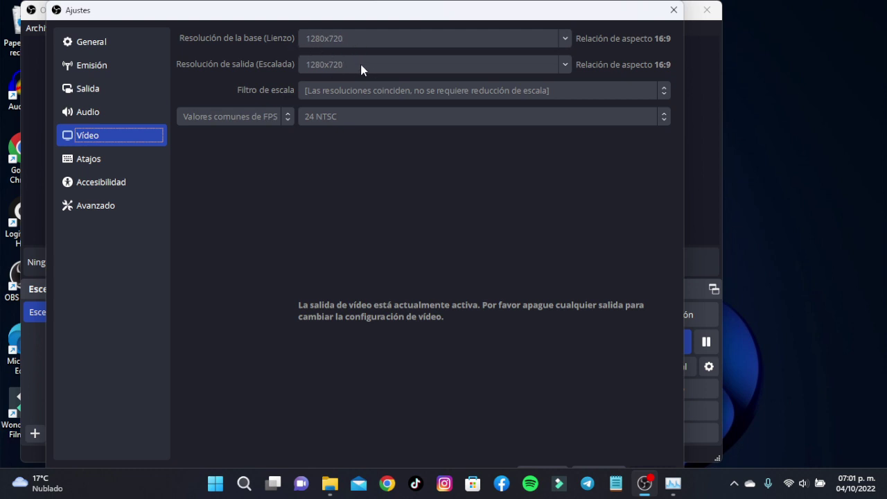
left_click(103, 90)
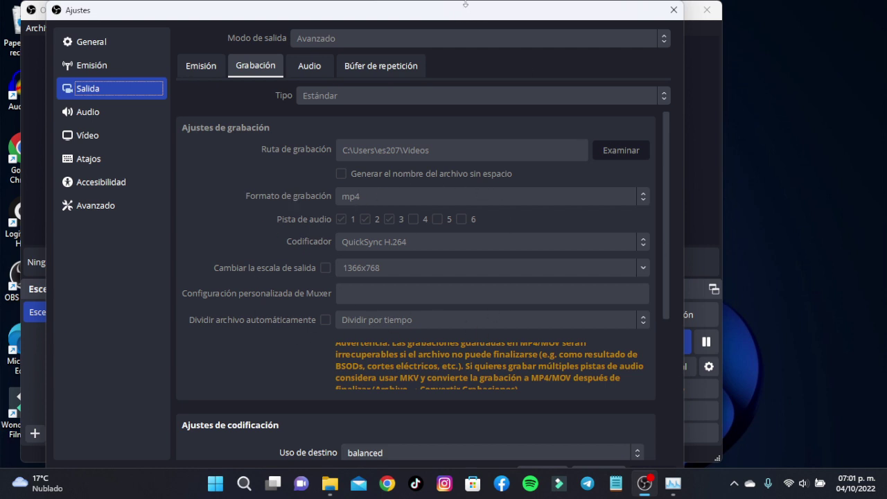
mouse_move(465, 4)
left_mouse_down()
mouse_move(466, 39)
mouse_move(469, 16)
left_mouse_up()
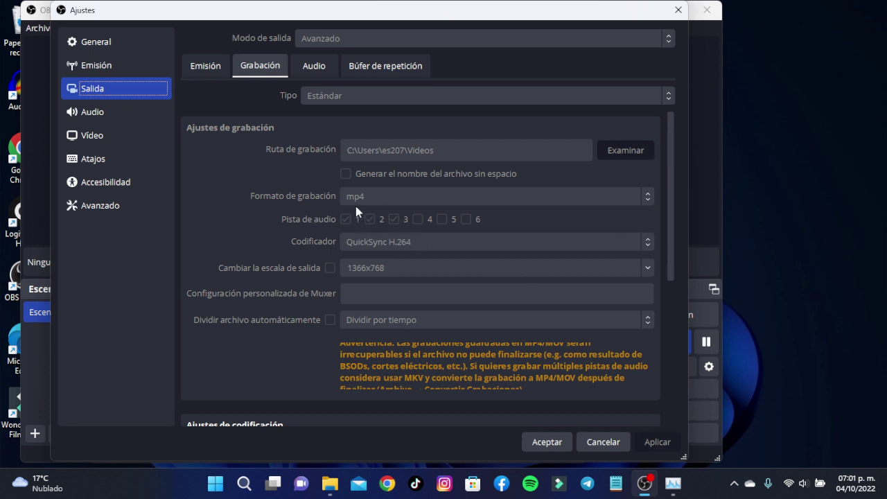
left_click(547, 442)
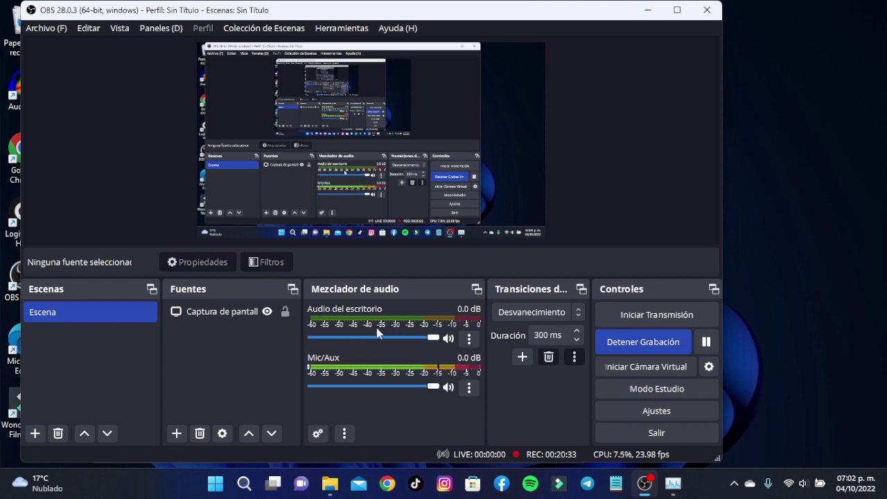
Step: Bring up the recording output settings in OBS once more to review them, and close the dialog
left_click(760, 181)
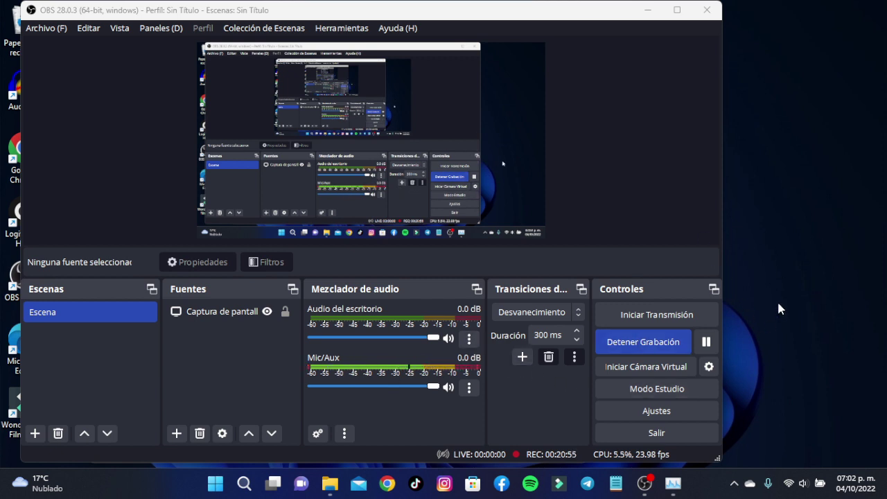
left_click(651, 411)
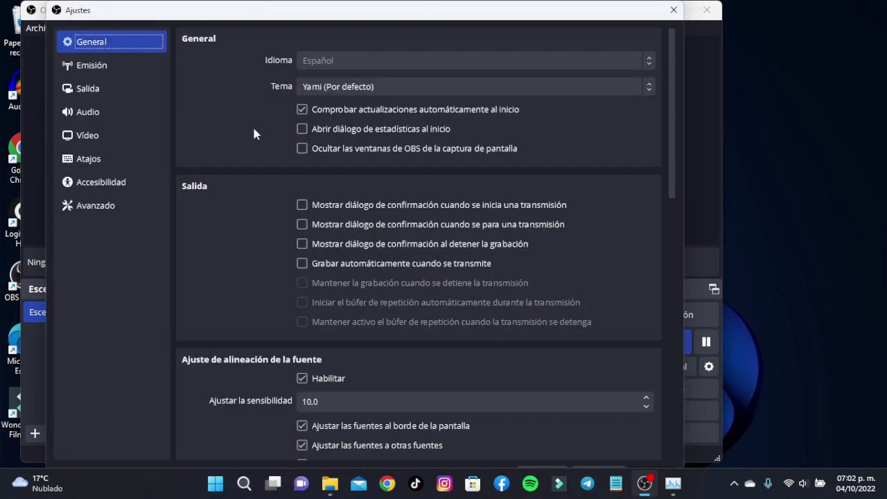
left_click(101, 87)
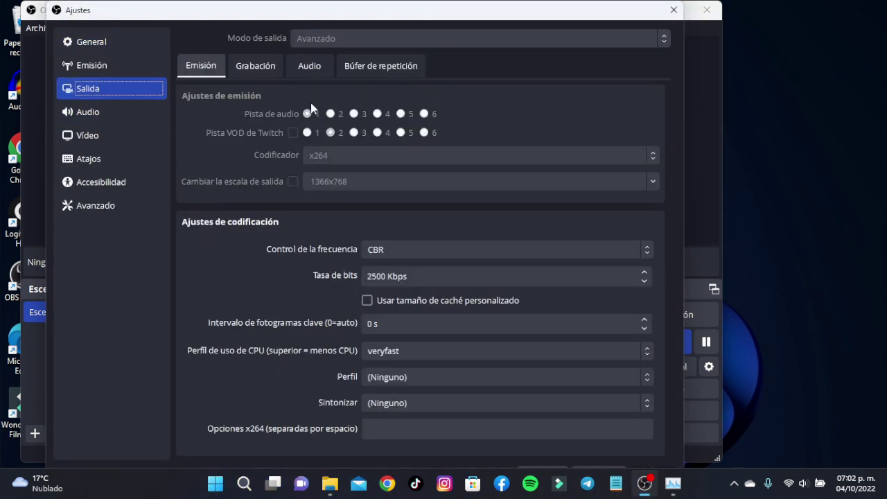
left_click(253, 67)
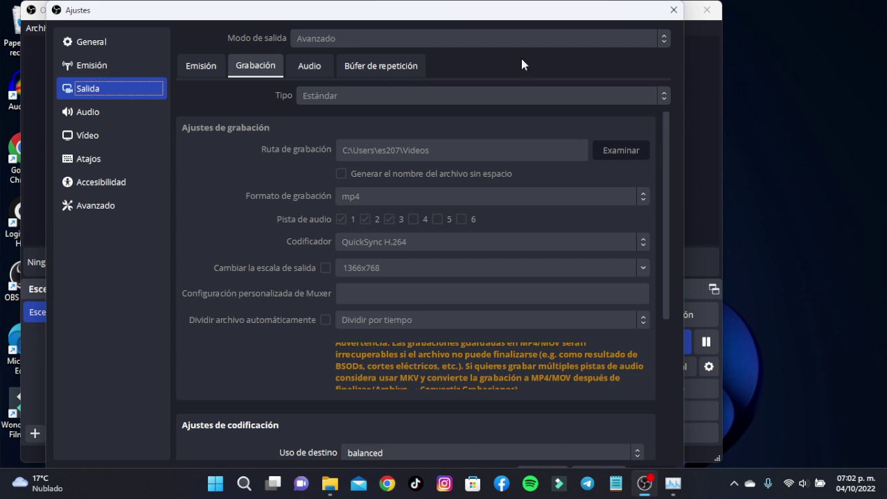
left_click(673, 11)
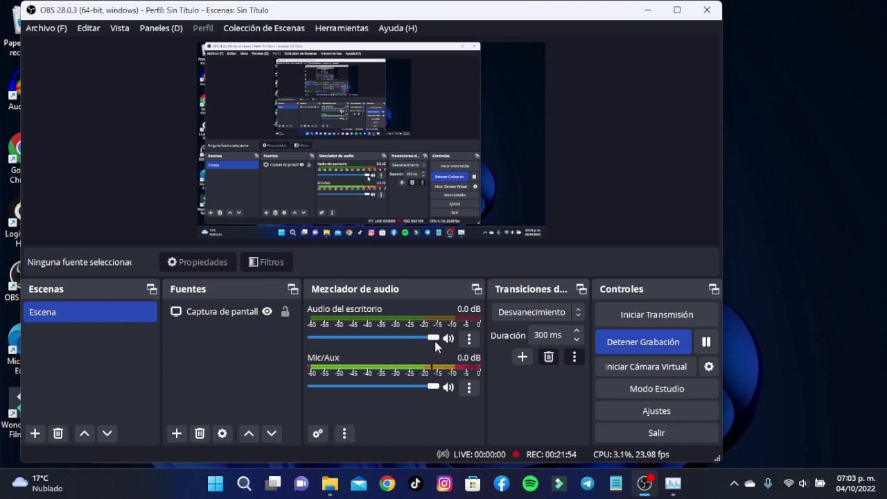
Step: Try out the desktop audio volume in the mixer by lowering and raising it, and return it to 0.0 dB
left_click_drag(430, 338, 399, 337)
left_click(383, 339)
left_click_drag(386, 340, 442, 347)
left_click(396, 339)
left_click_drag(396, 341, 397, 339)
left_click_drag(398, 338, 435, 339)
Step: Inspect the volume, monitoring and track assignments in the advanced audio properties, and close them
left_click(469, 340)
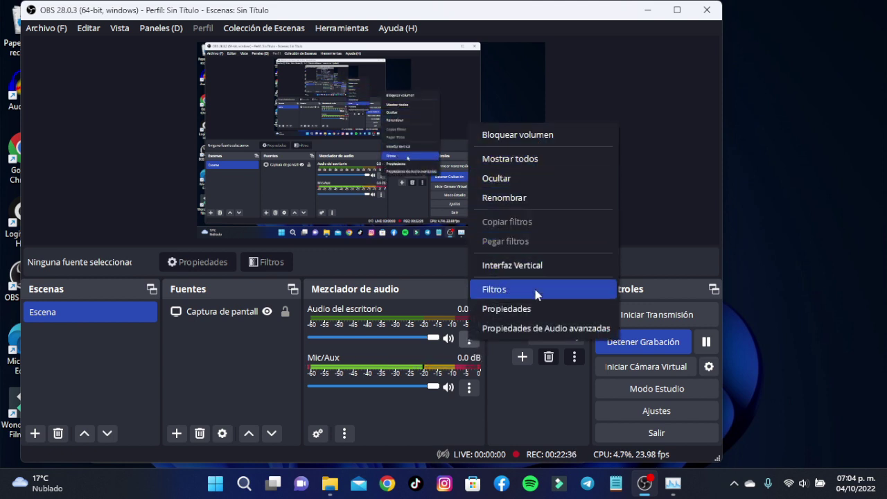
left_click(551, 330)
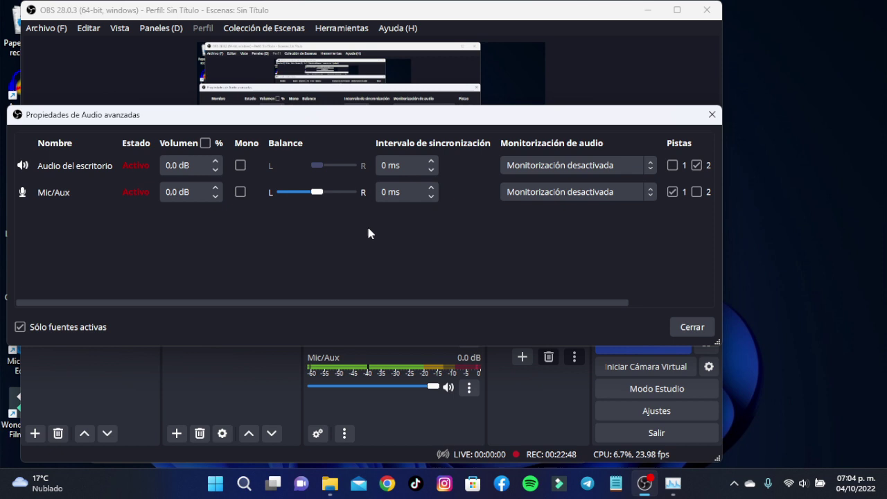
left_click(712, 115)
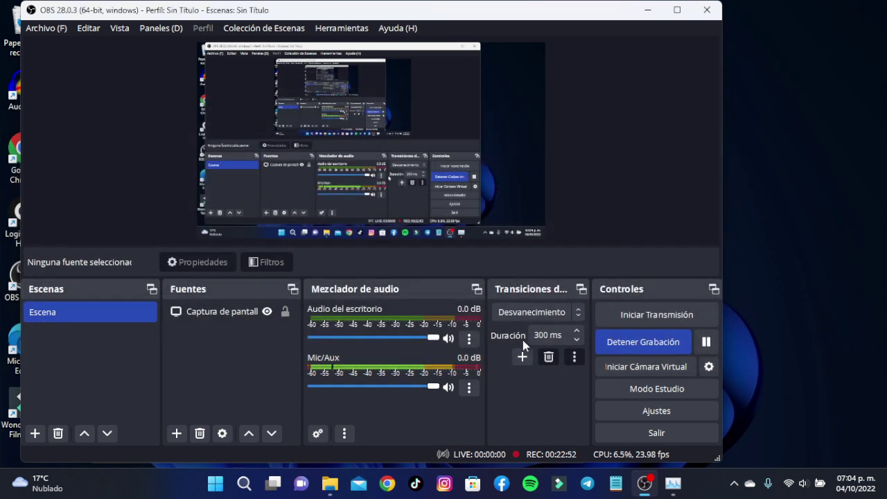
Step: Open the advanced audio properties for Mic/Aux and compare its track assignments with those of the desktop audio
left_click(469, 339)
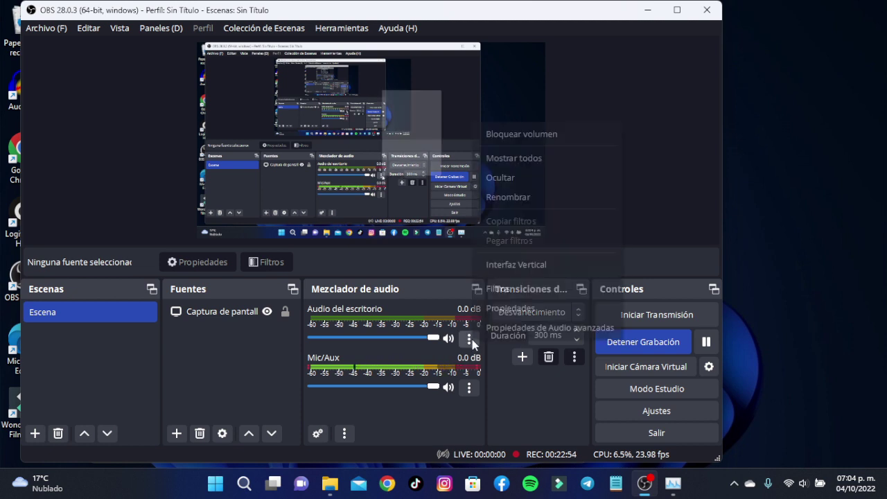
left_click(522, 382)
left_click(469, 388)
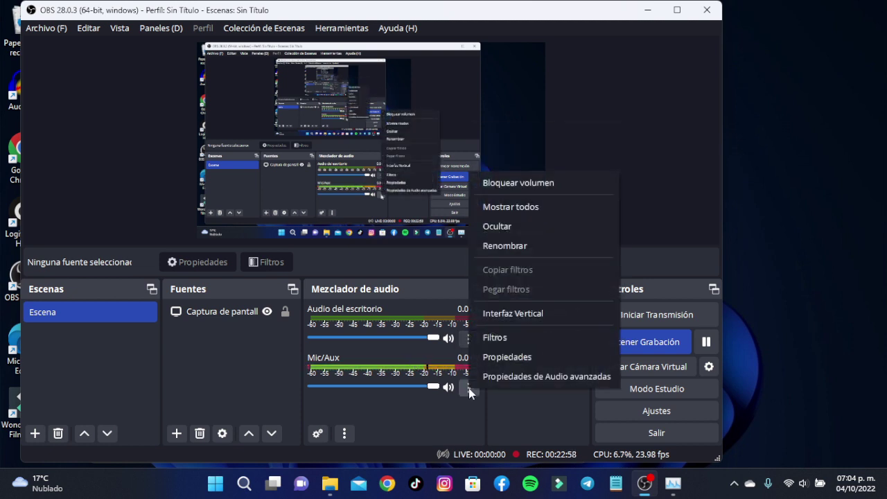
left_click(500, 376)
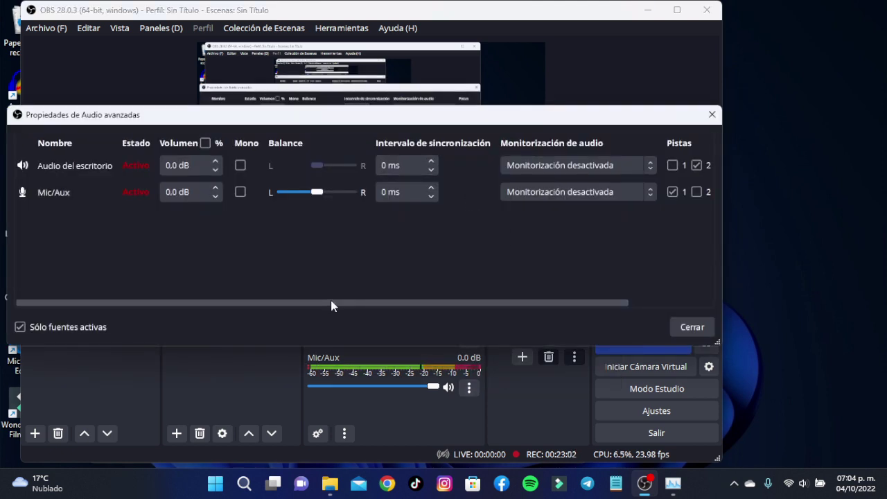
left_click_drag(332, 303, 459, 304)
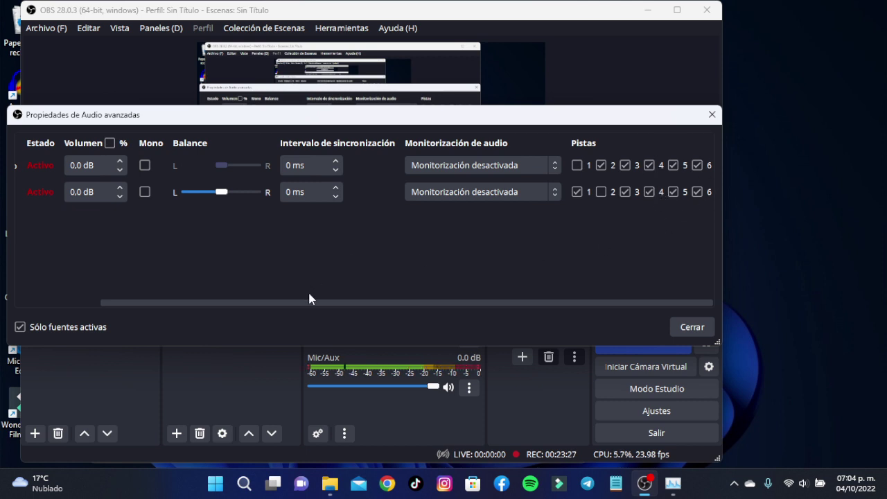
left_click_drag(314, 304, 180, 302)
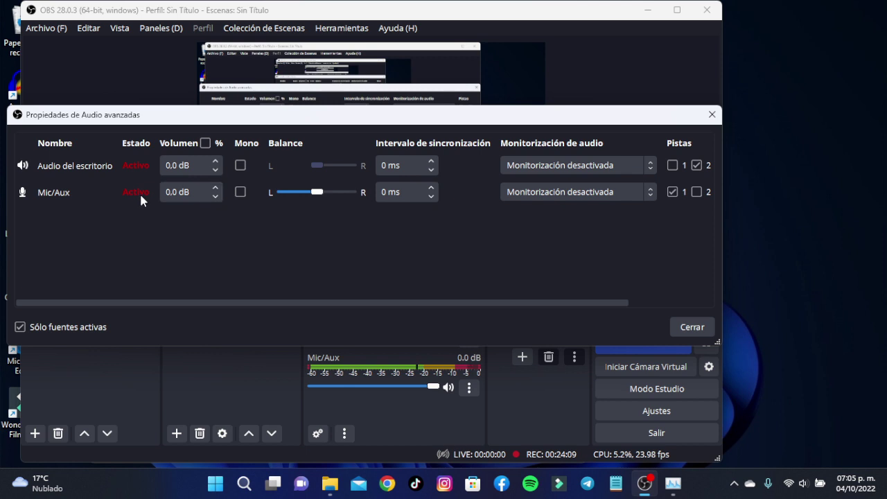
left_click_drag(578, 305, 650, 300)
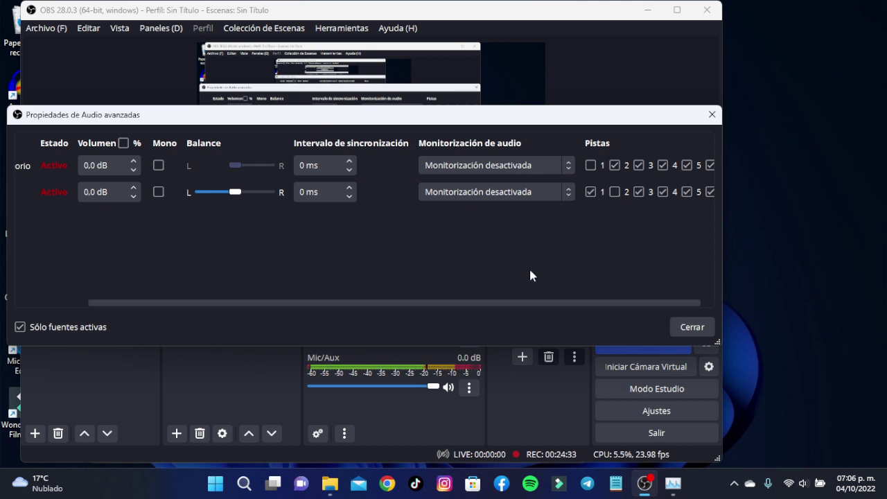
left_click(592, 192)
left_click_drag(487, 305, 386, 303)
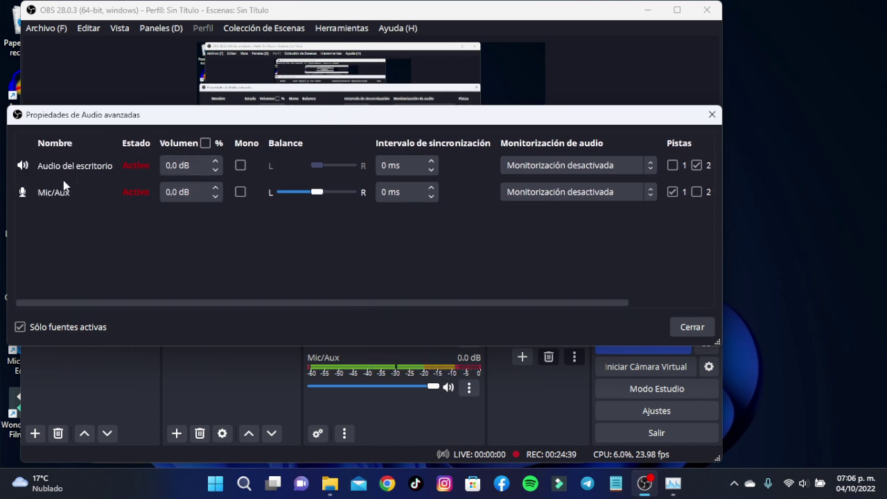
left_click_drag(305, 303, 390, 303)
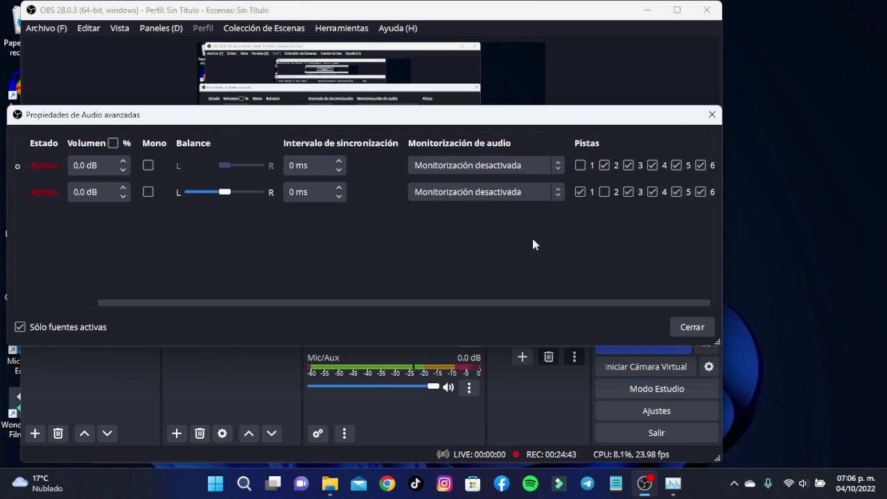
Step: Try assigning the desktop audio to track 1, clear that assignment again, and close the advanced audio properties
left_click(580, 166)
left_click(580, 166)
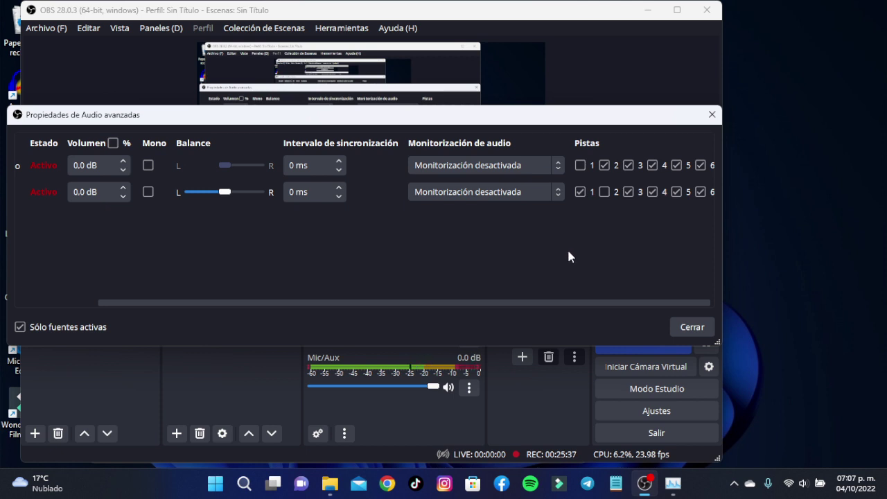
left_click_drag(485, 306, 391, 308)
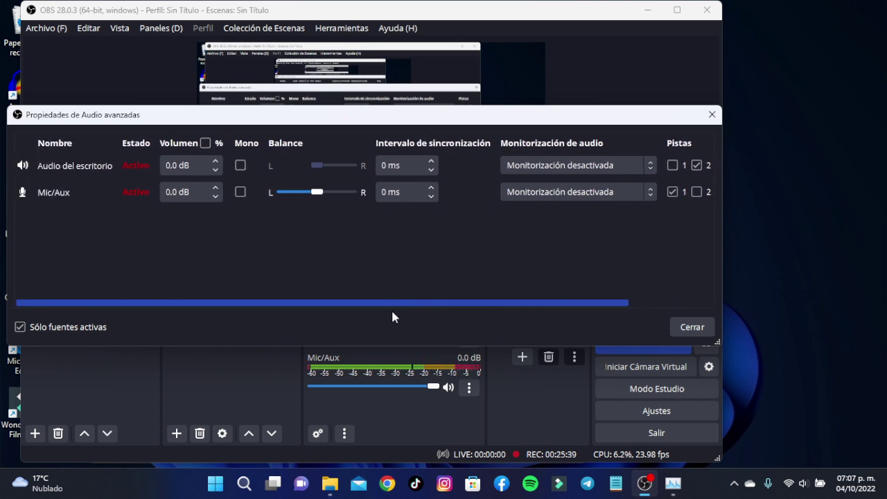
left_click(712, 116)
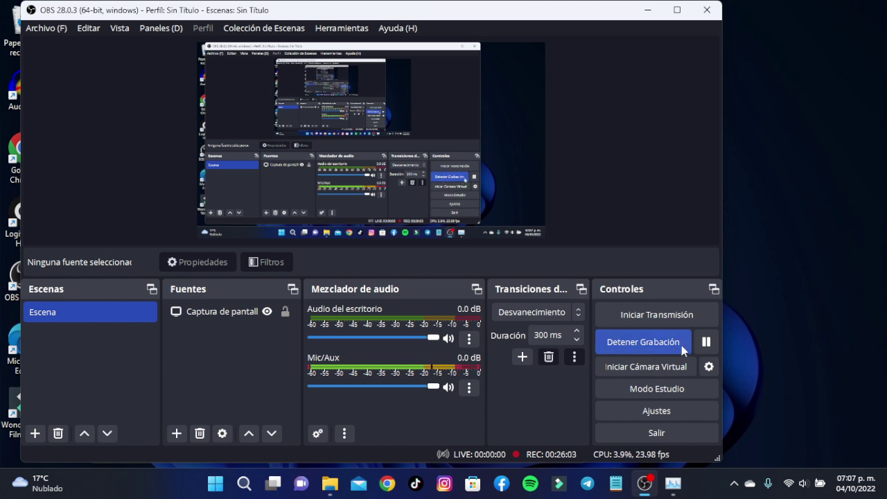
Step: Switch to File Explorer, inspect the recording files in the Videos folder, and close the window
left_click(332, 488)
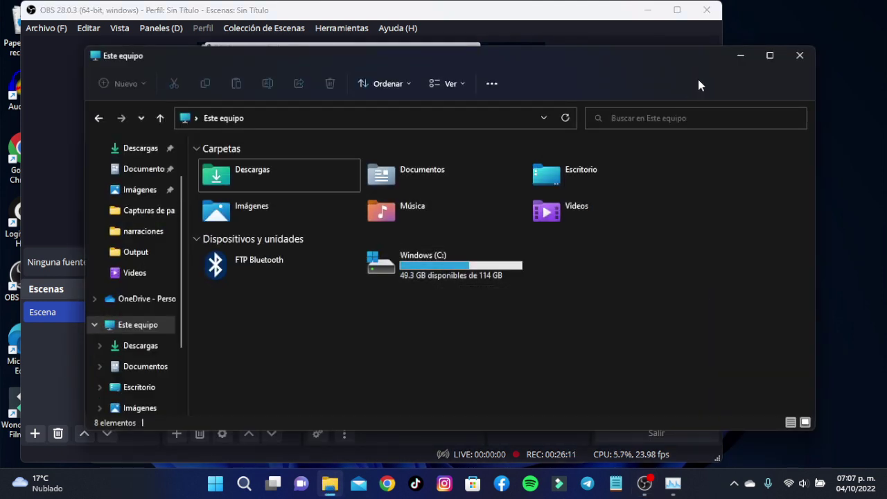
left_click(742, 59)
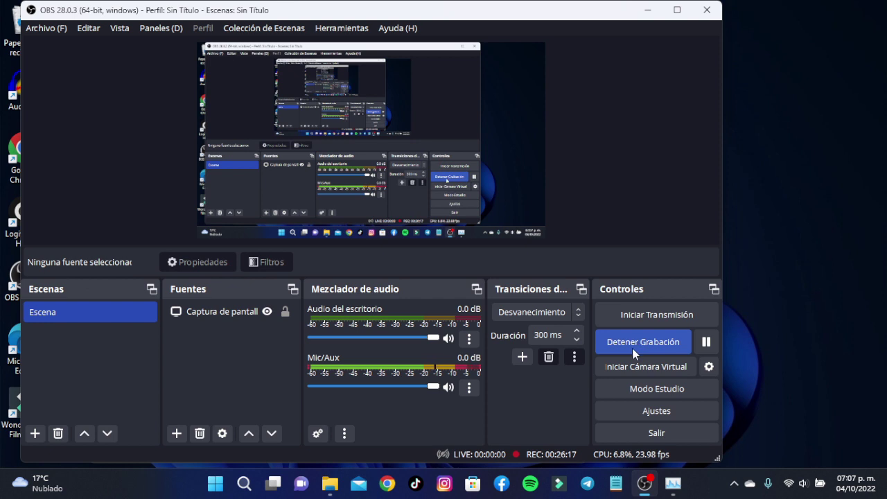
left_click(330, 485)
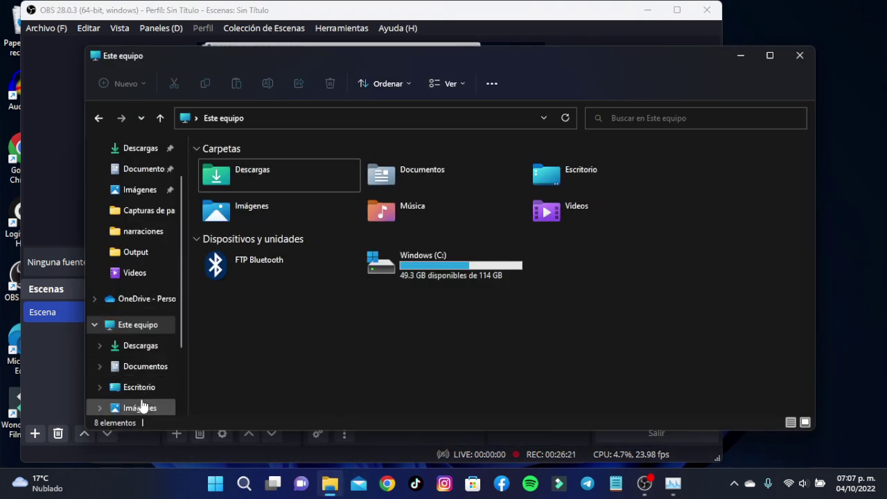
double_click(575, 211)
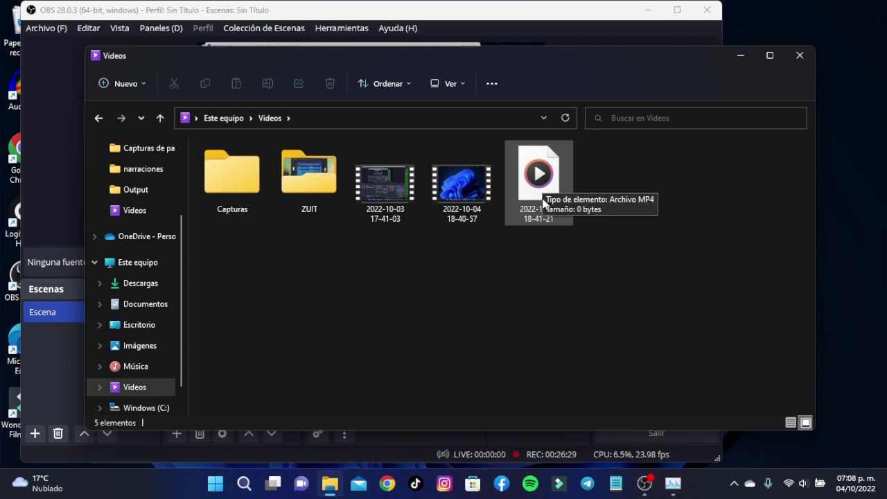
left_click(800, 55)
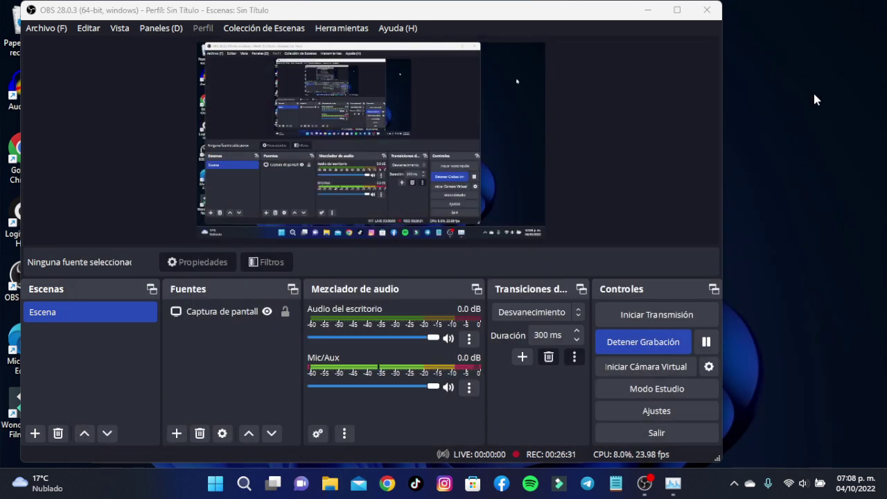